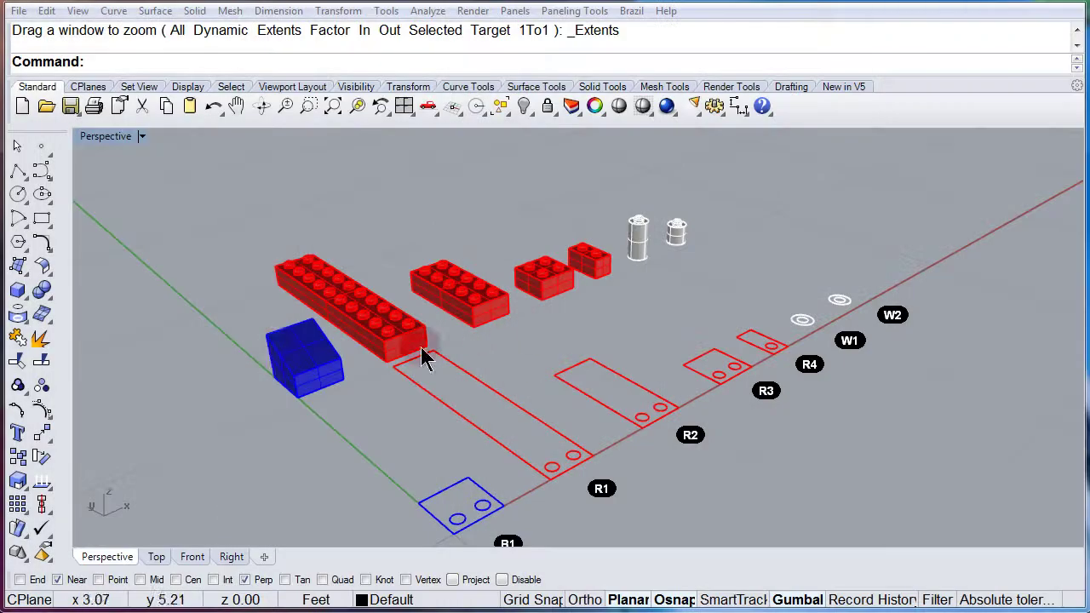
Select the blue block and zoom in on it in the Perspective viewport
click(269, 352)
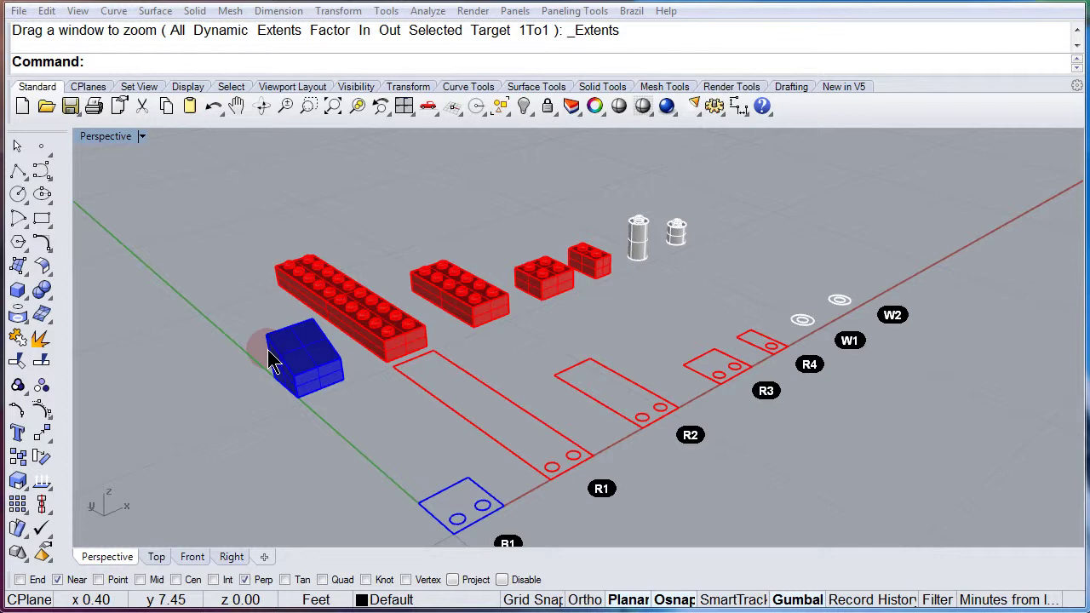
scroll(290, 369, up, 5)
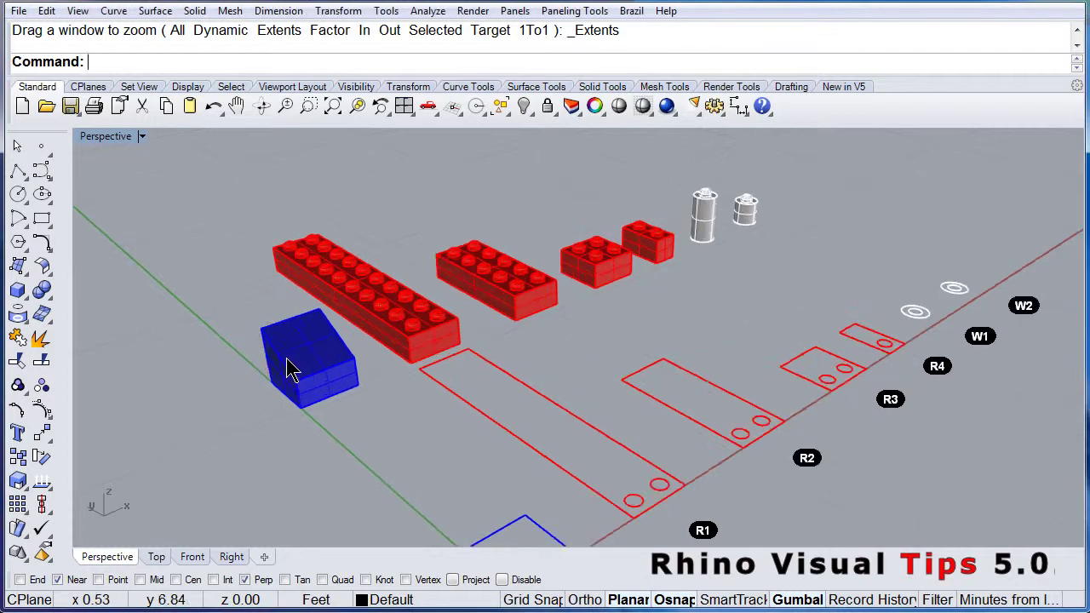
Copy the blue block with Transform > Copy using InPlace, then clear the selection
click(331, 356)
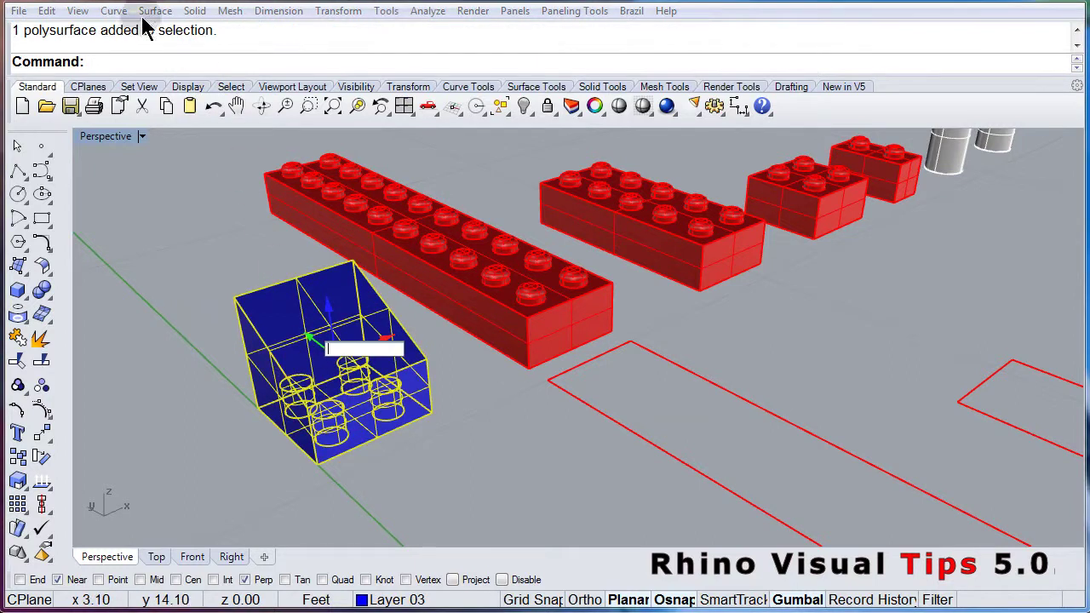
click(345, 12)
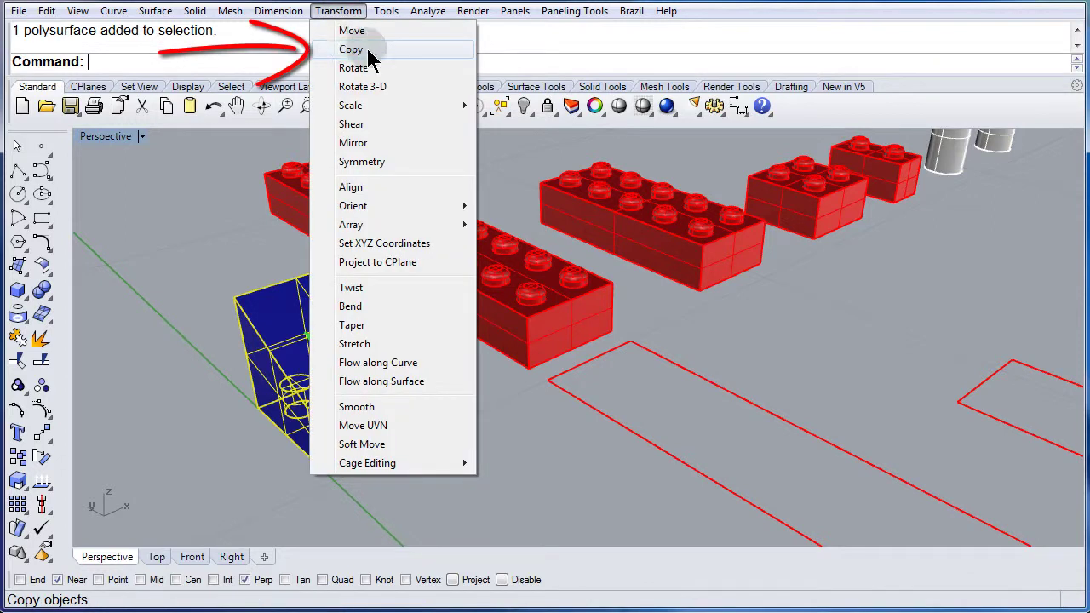
click(350, 50)
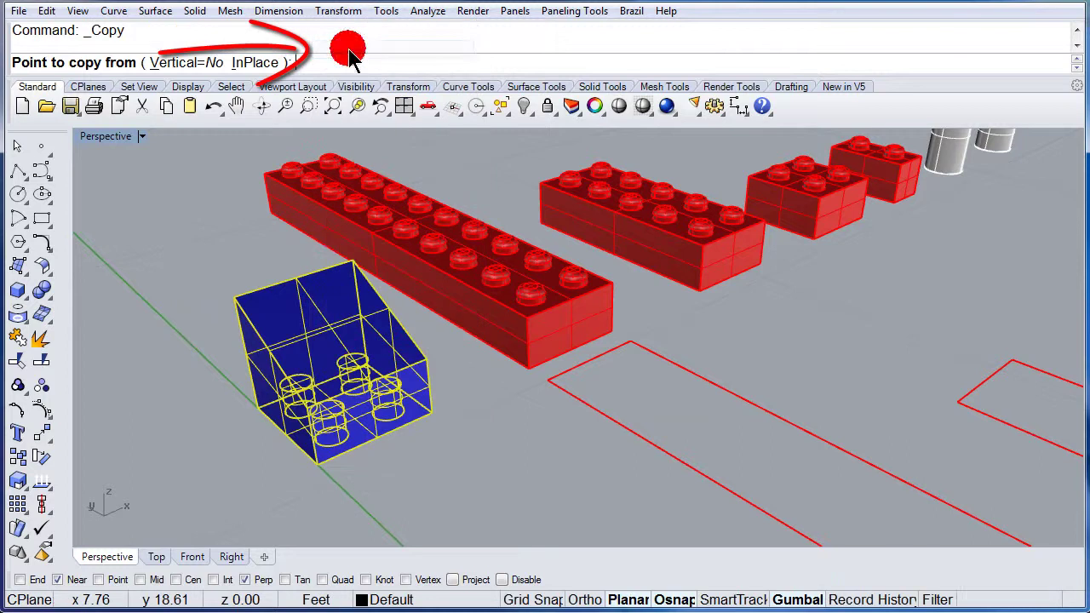
click(256, 68)
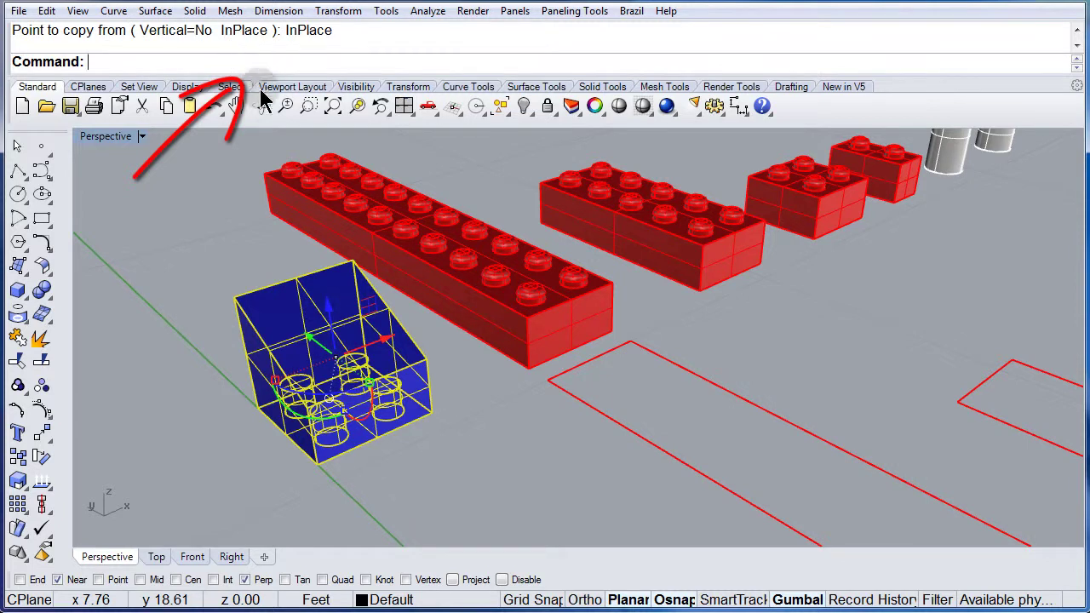
click(482, 429)
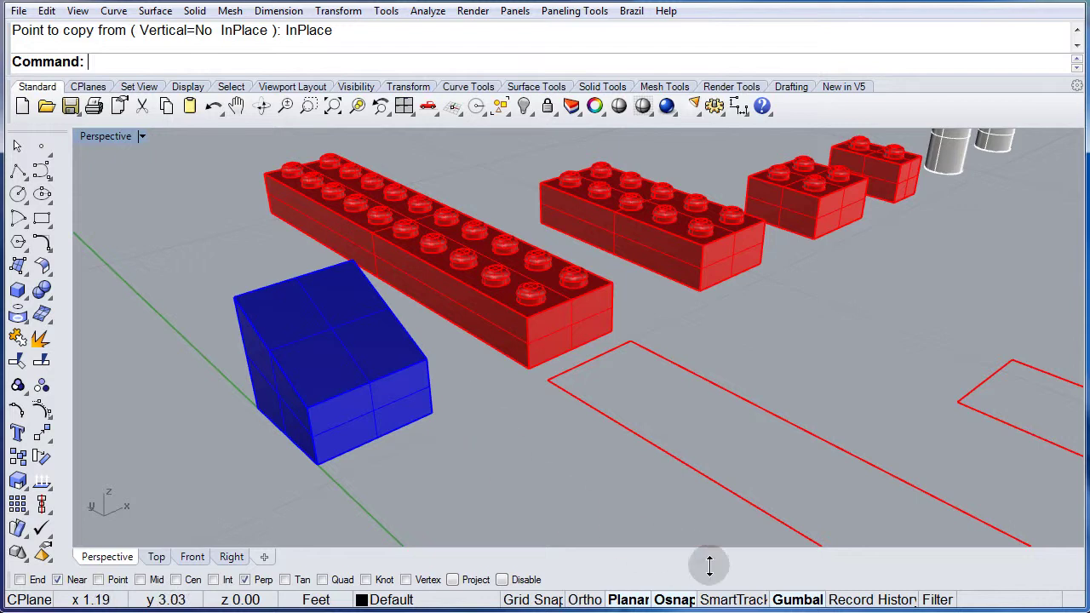
Turn off Gumball, confirm two overlapping B1 polysurfaces in the Selection Menu, then window-select both
click(796, 601)
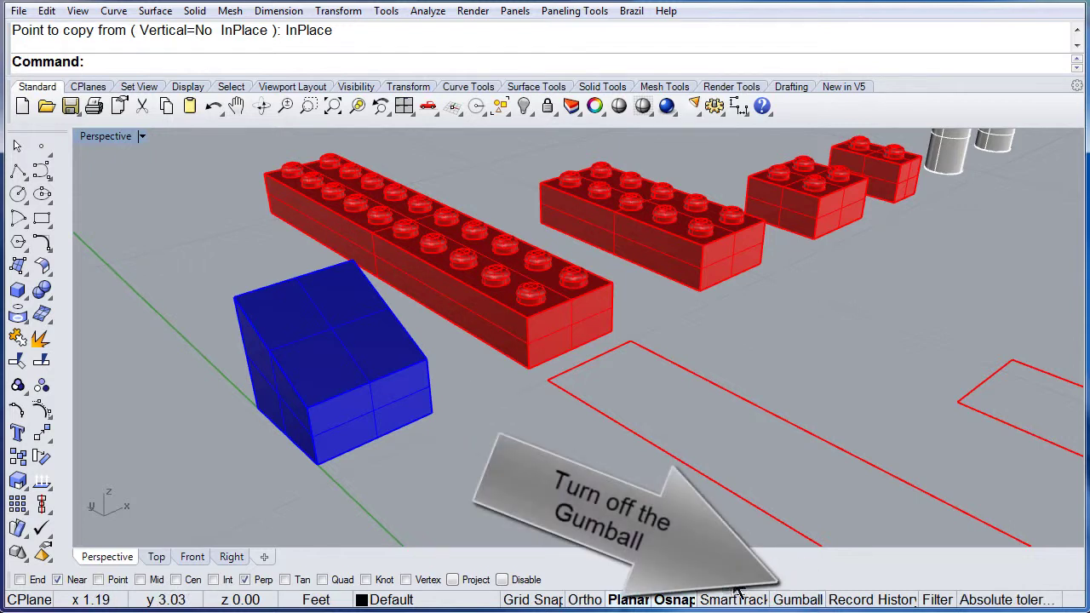
click(371, 406)
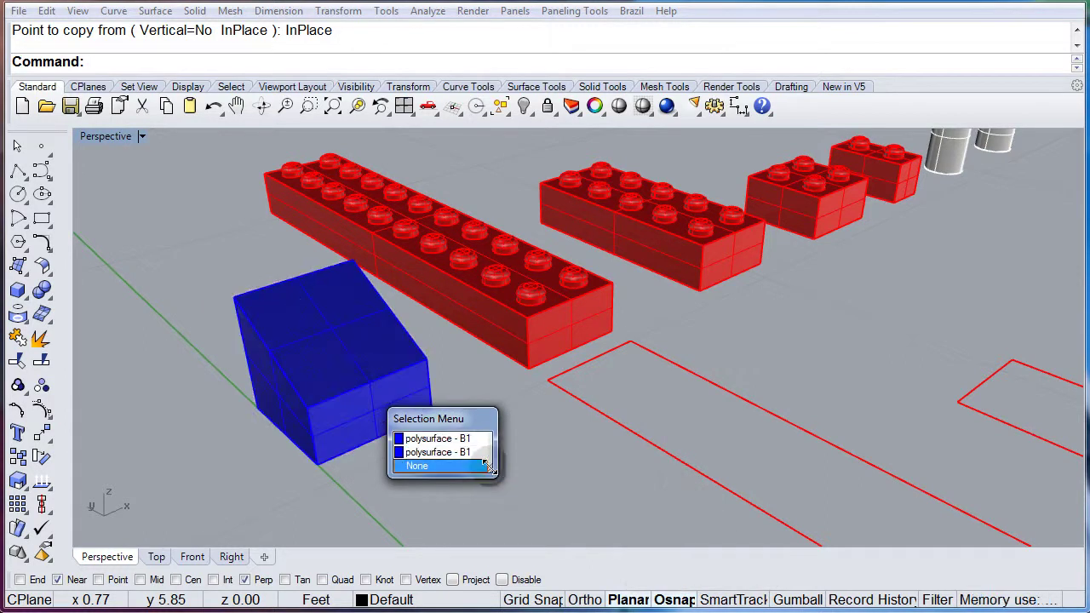
drag(488, 466, 579, 508)
drag(494, 419, 535, 426)
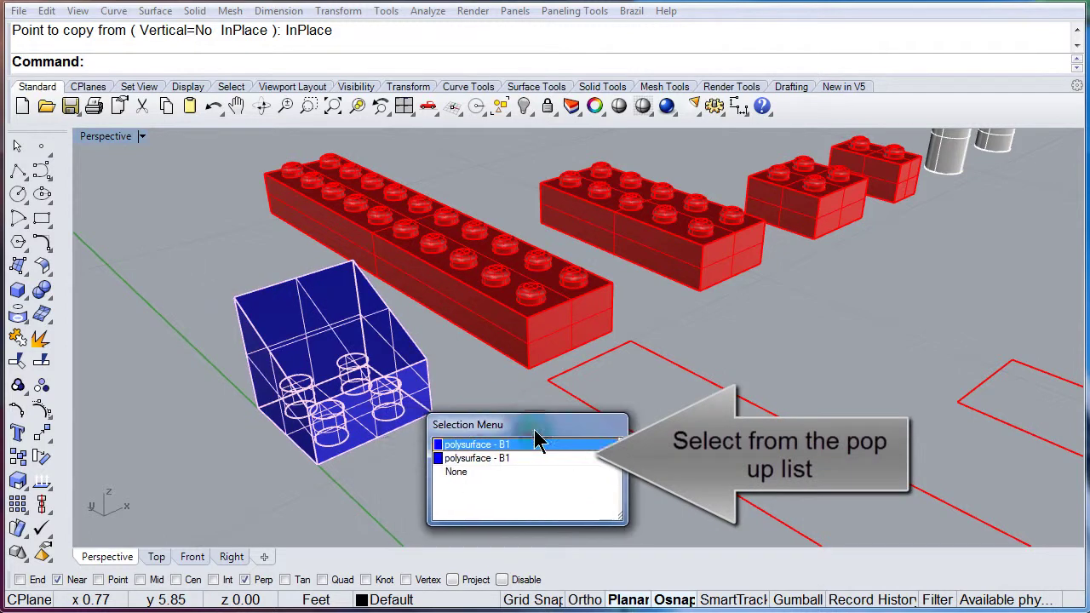
click(455, 473)
drag(416, 475, 228, 392)
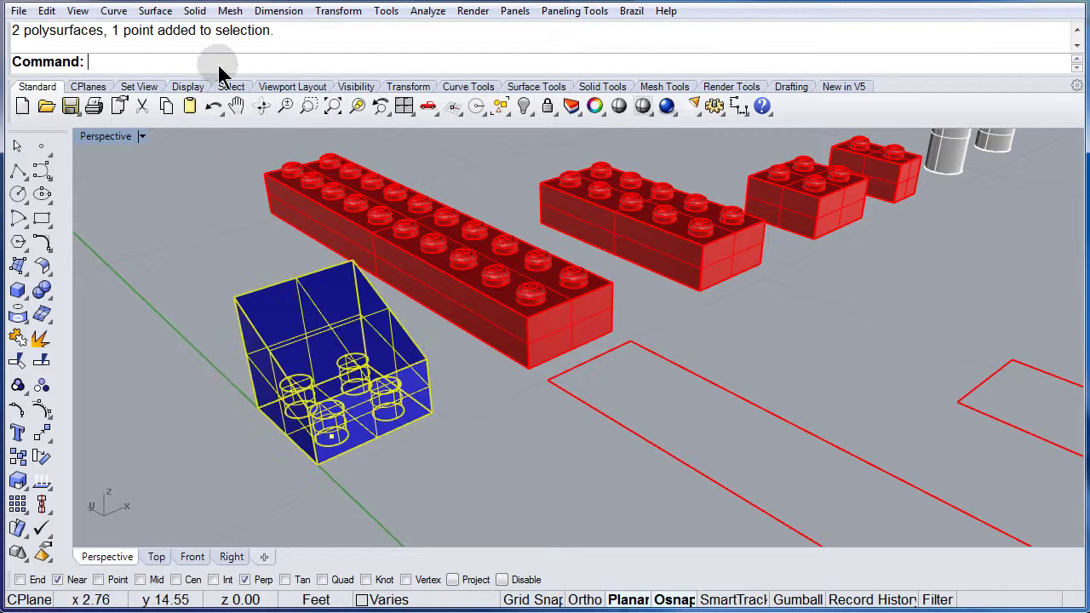
Copy the stacked blocks in place again and confirm four polysurfaces in the Selection Menu
click(328, 12)
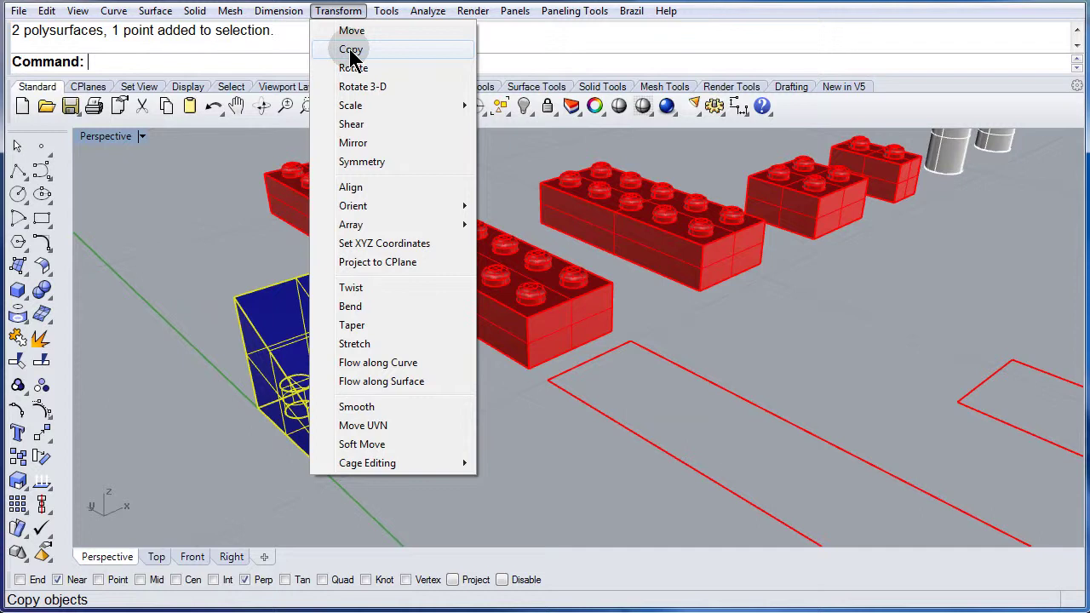
click(351, 51)
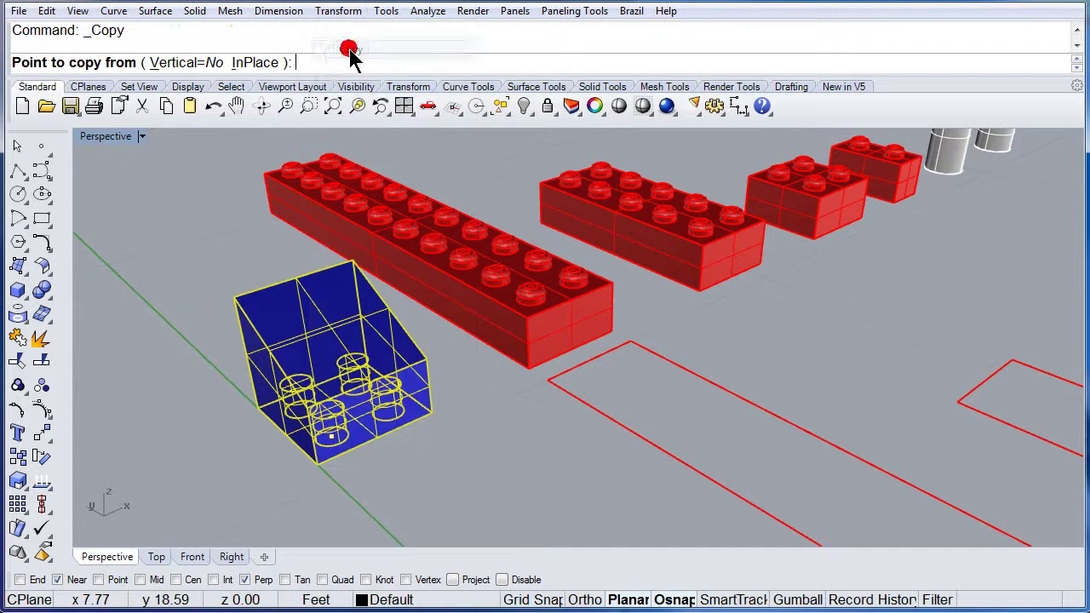
click(256, 64)
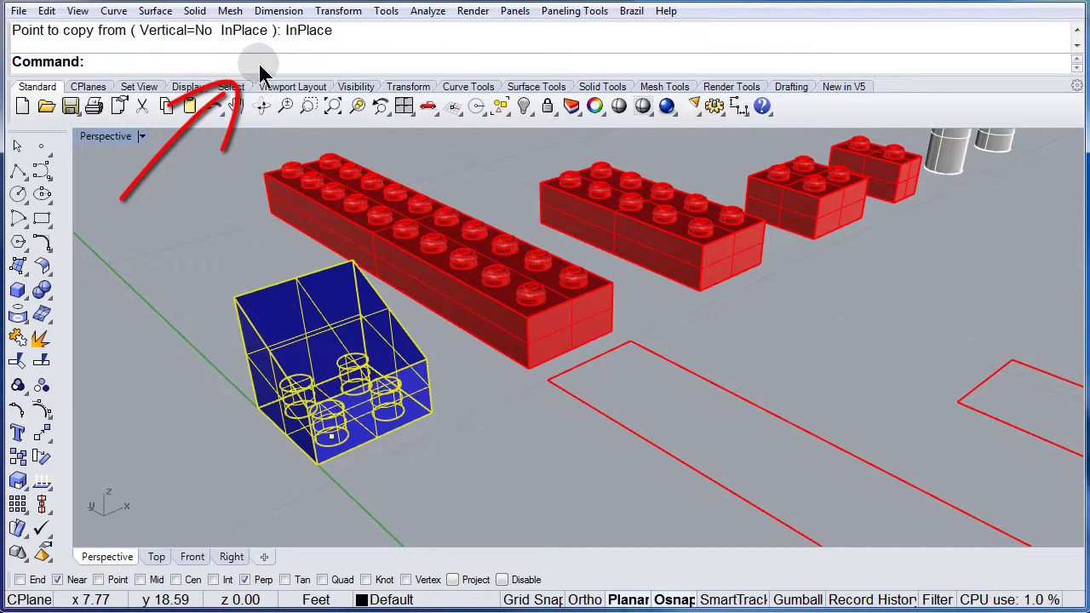
click(485, 451)
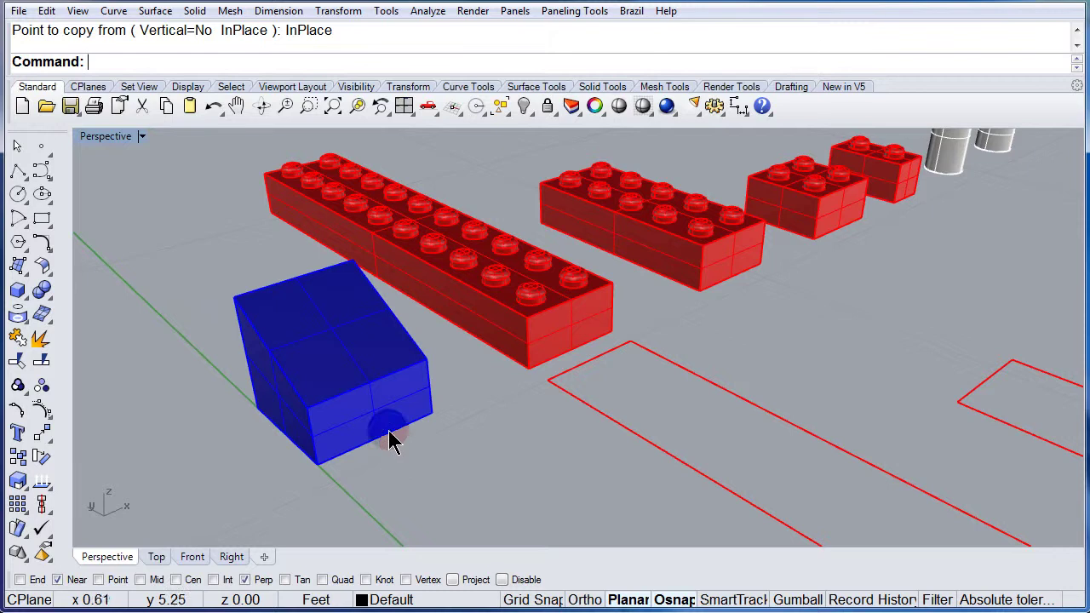
click(337, 344)
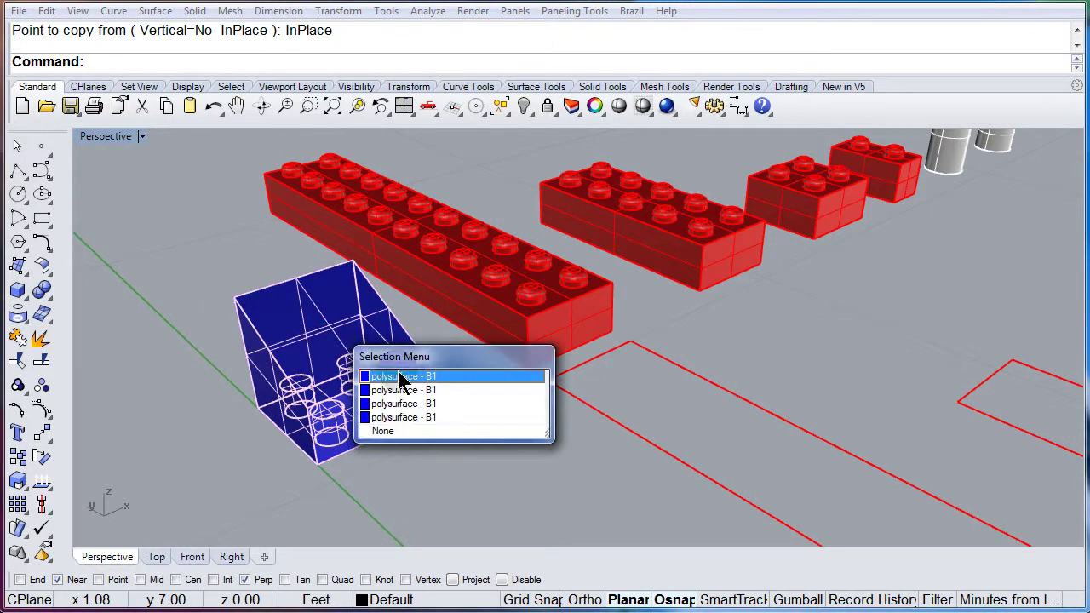
click(389, 432)
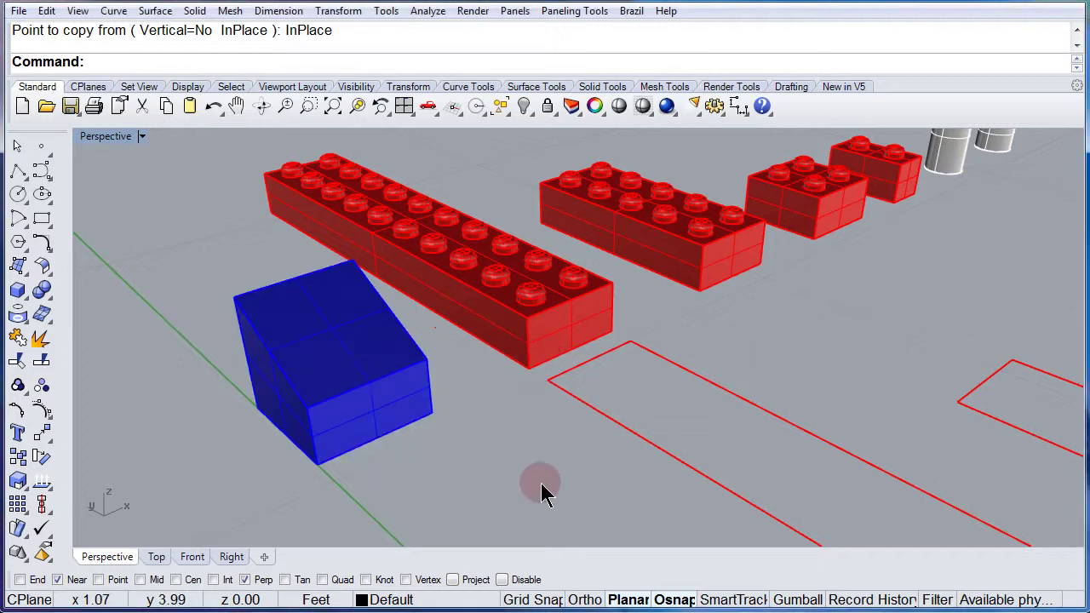
Float the Select toolbar and run Select duplicate objects, reporting 1 point and 3 polysurfaces
click(504, 111)
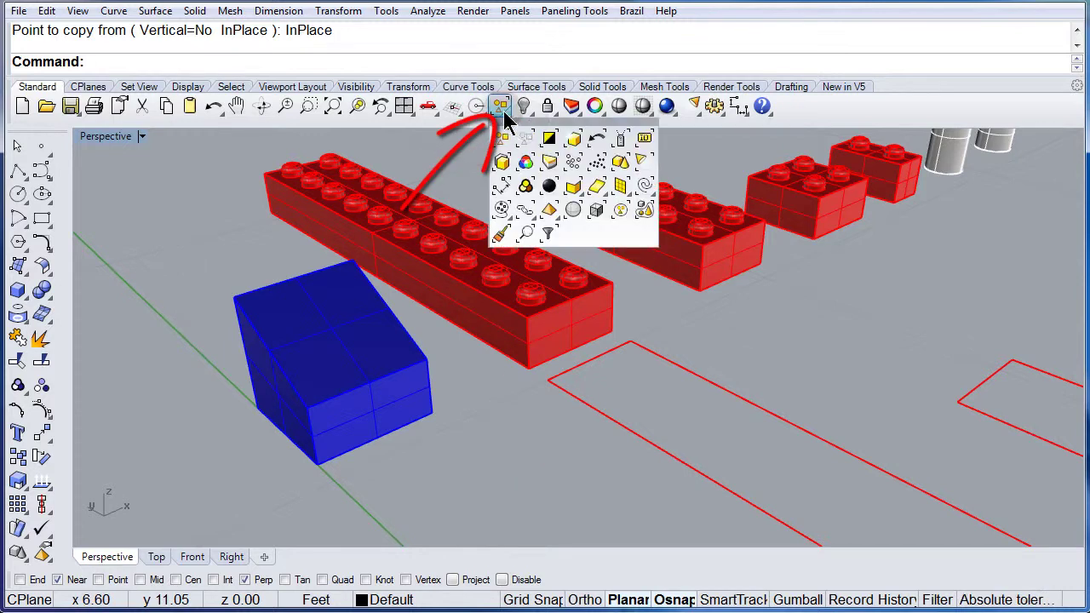
drag(524, 121, 517, 381)
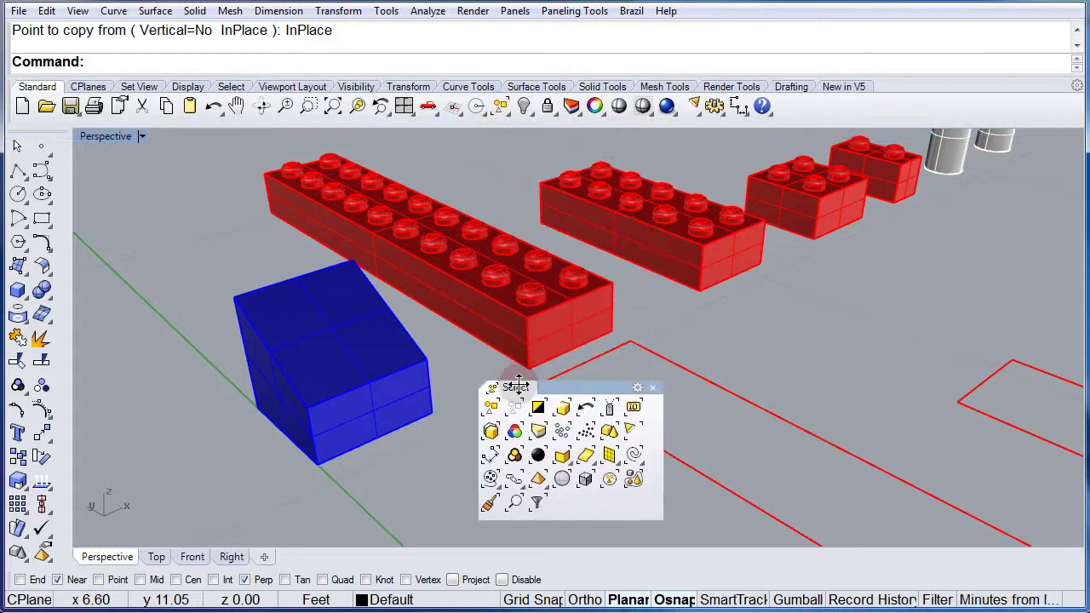
click(492, 435)
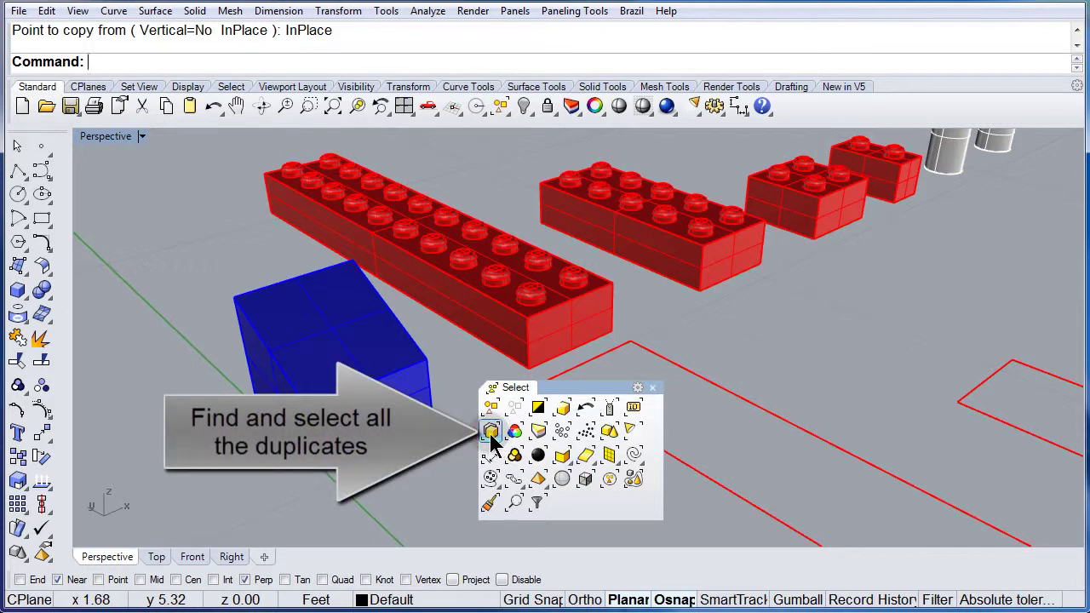
click(492, 435)
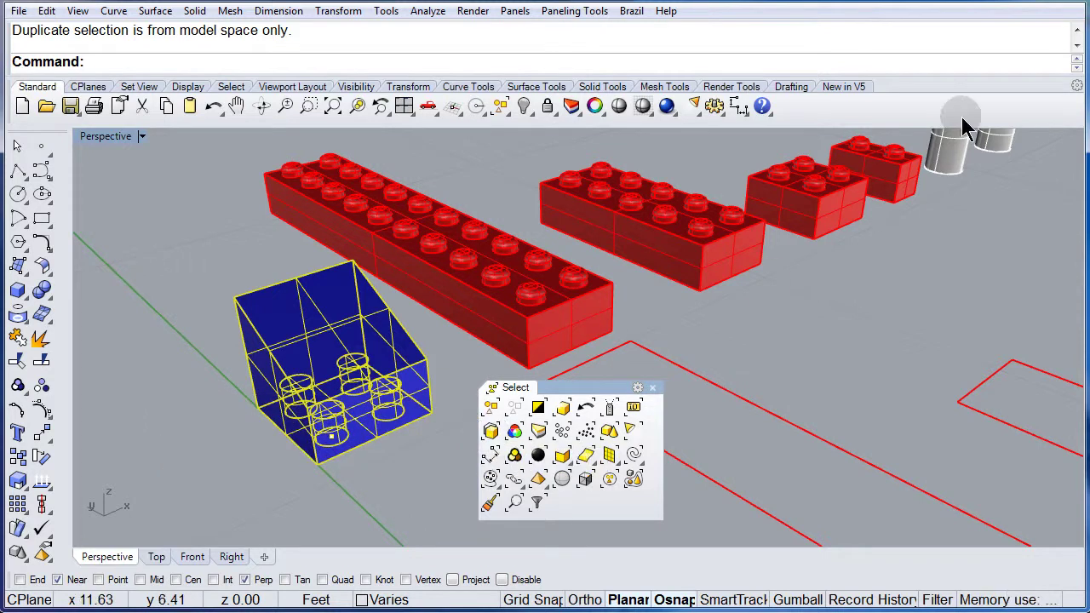
click(1077, 30)
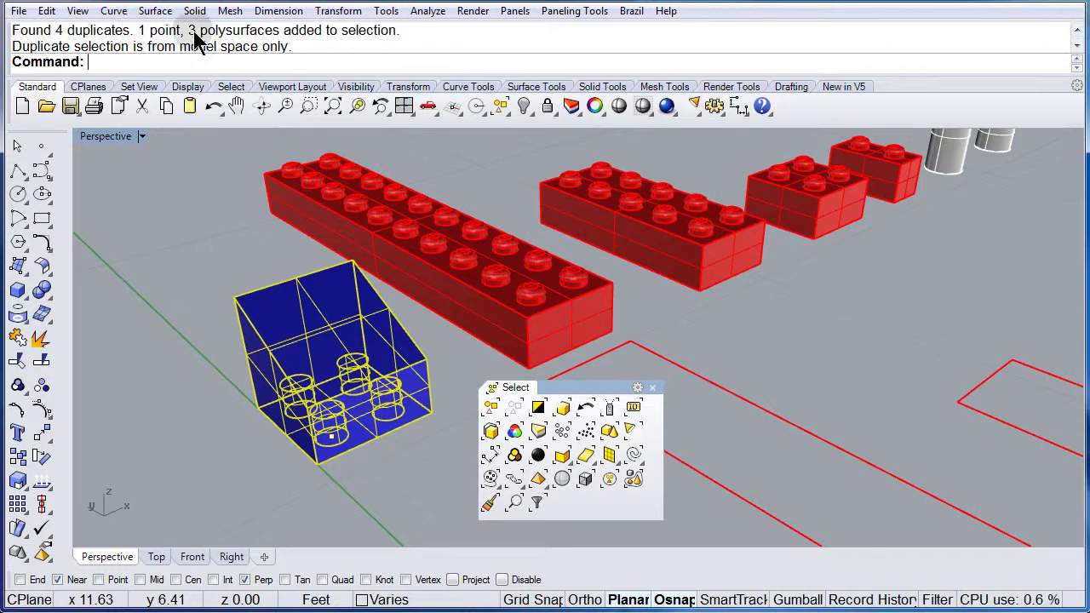
click(228, 179)
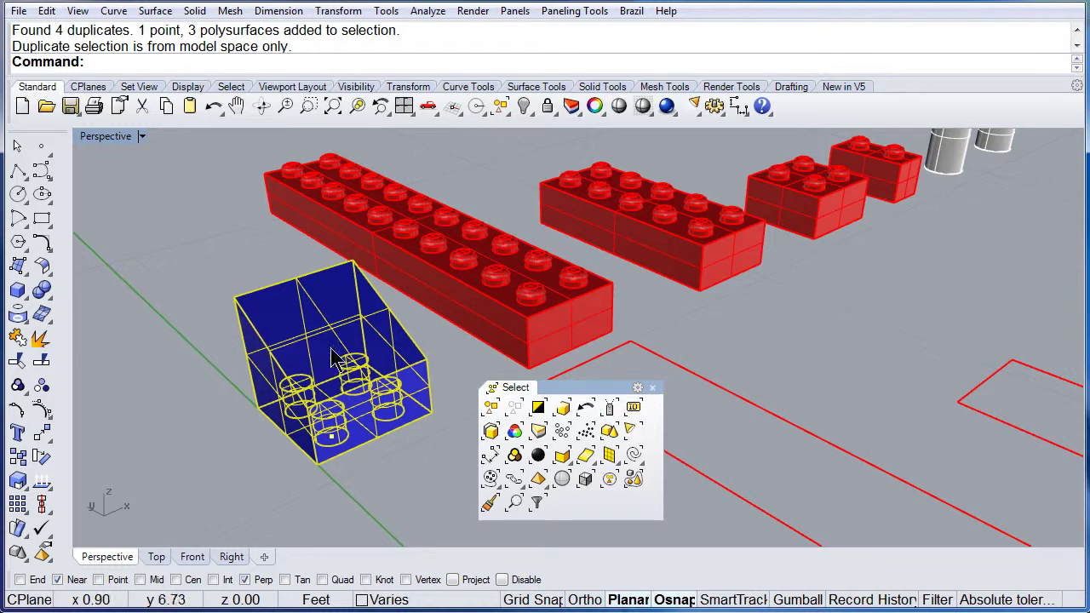
Drag two blue block copies off the stack, one down-left and one onto the red outlines
drag(339, 341, 190, 390)
click(385, 487)
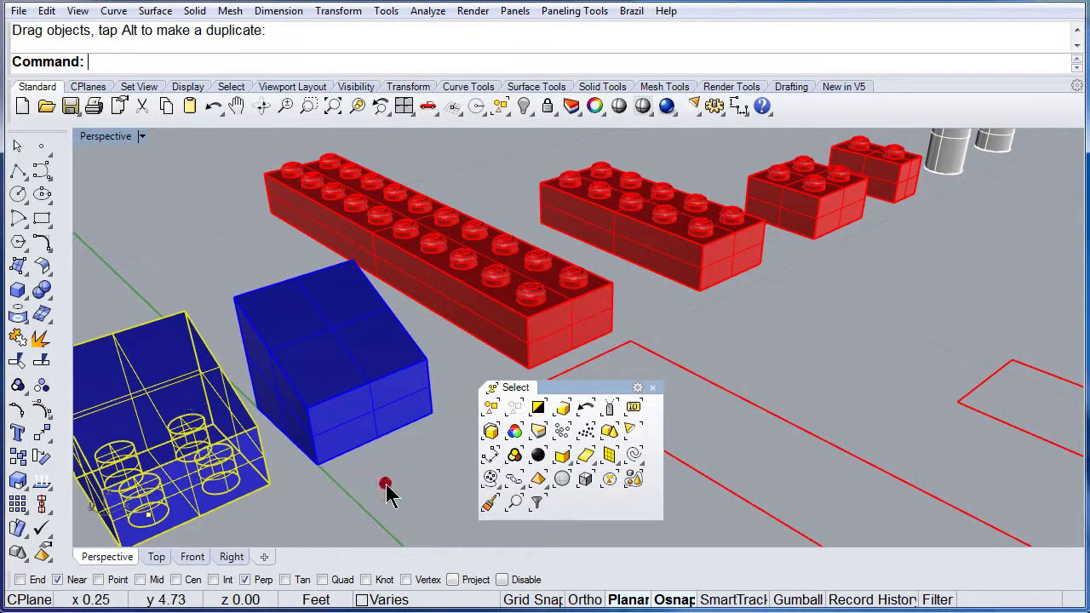
click(149, 407)
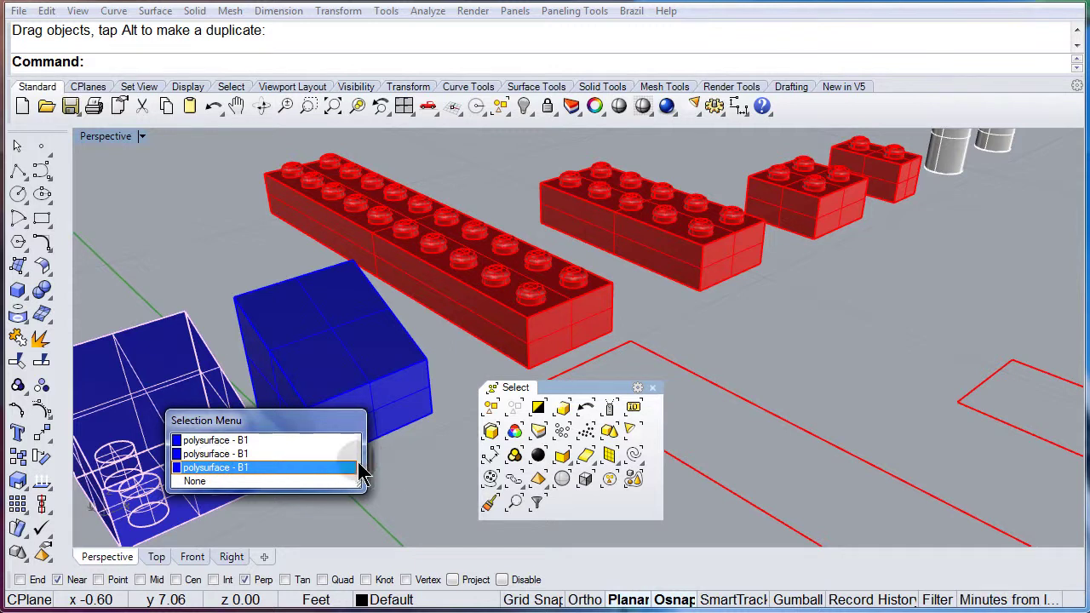
click(222, 452)
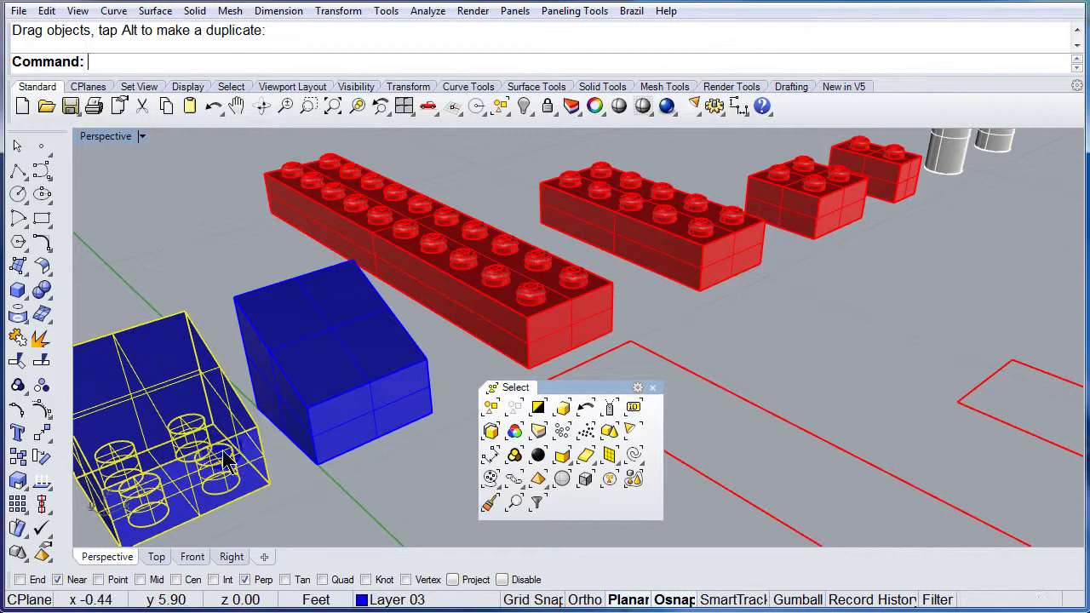
drag(243, 452, 913, 415)
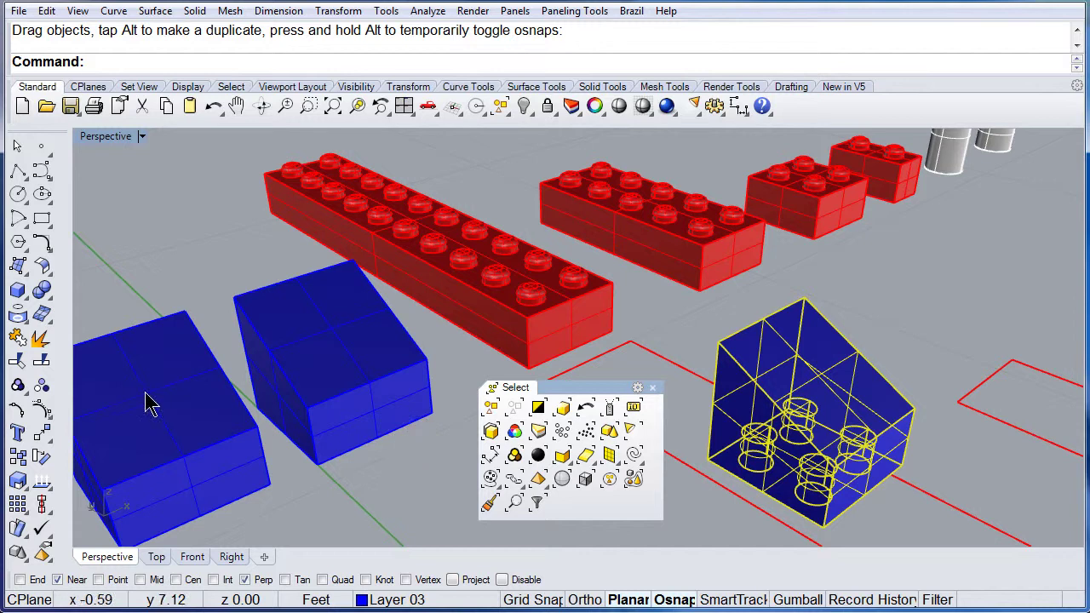
Pull a third blue block out beside the others and close the floating Select toolbar
click(147, 404)
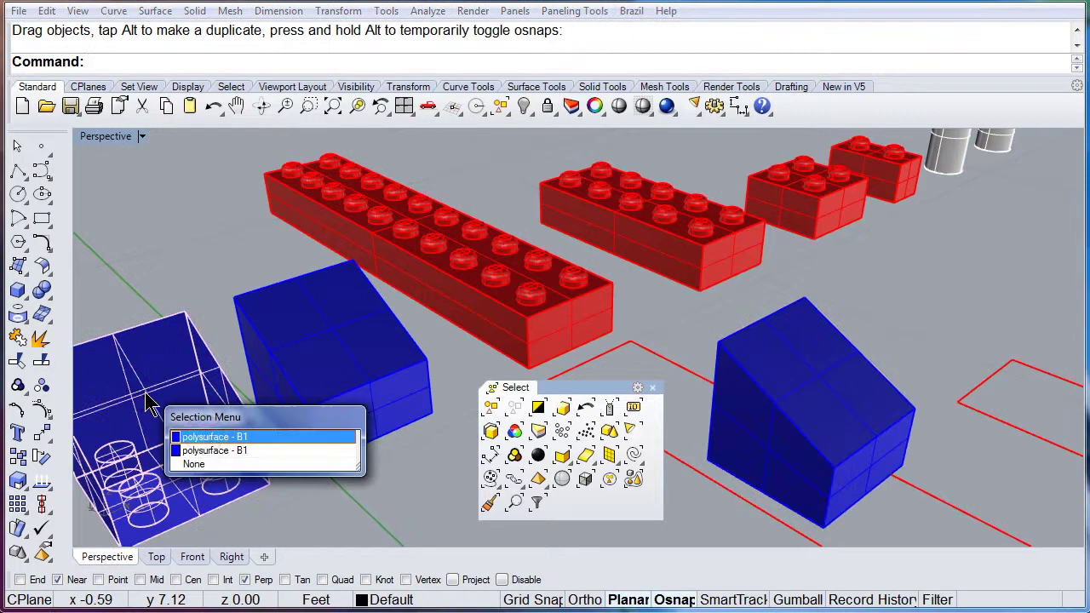
click(207, 452)
drag(150, 413, 466, 434)
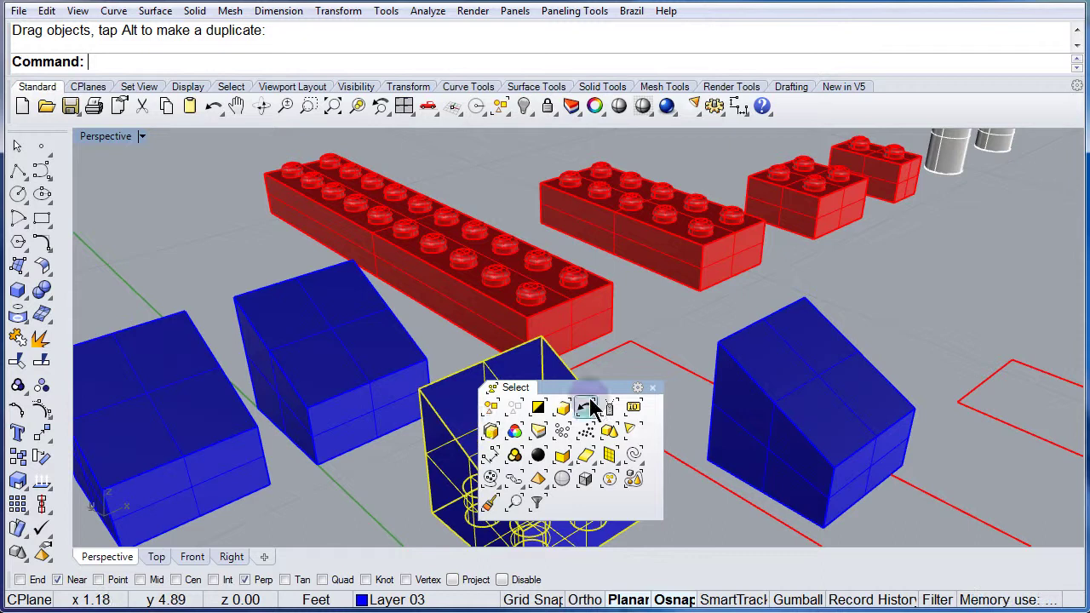
click(652, 389)
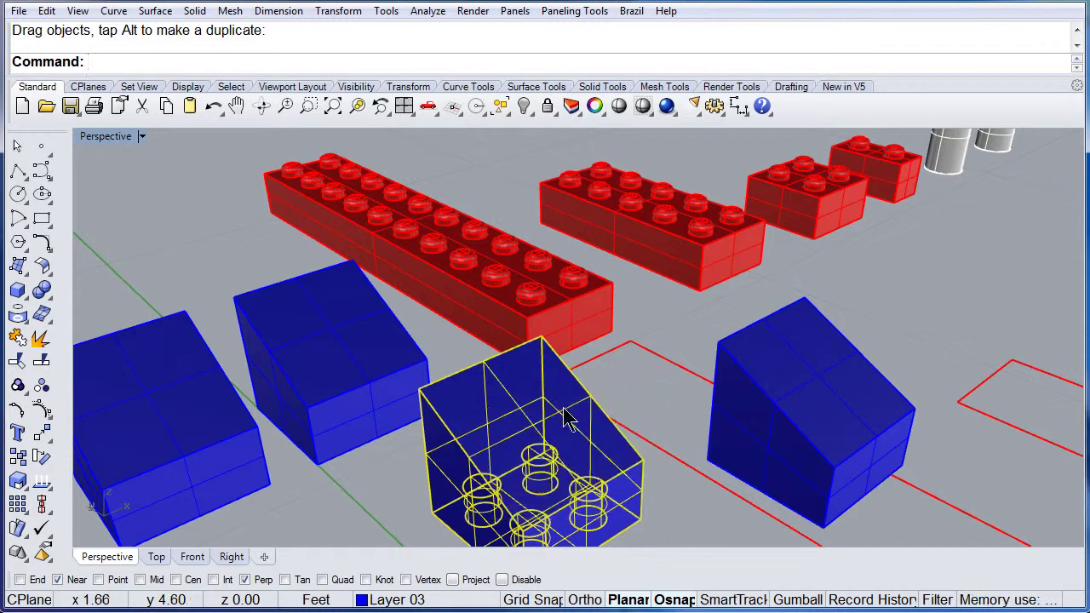
click(616, 387)
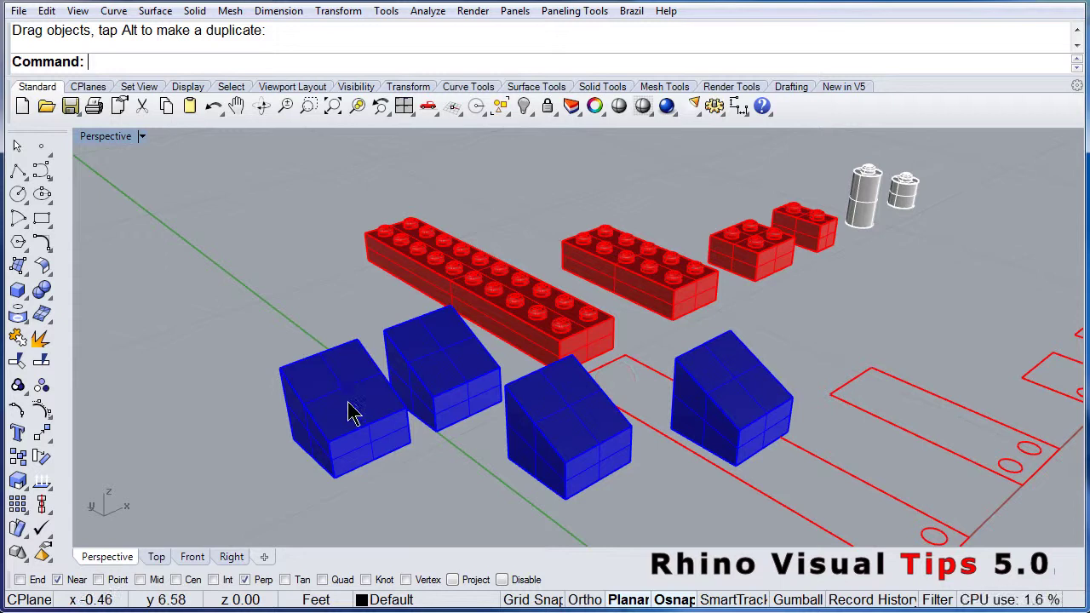
Select all four separated blue blocks
click(353, 412)
click(421, 384)
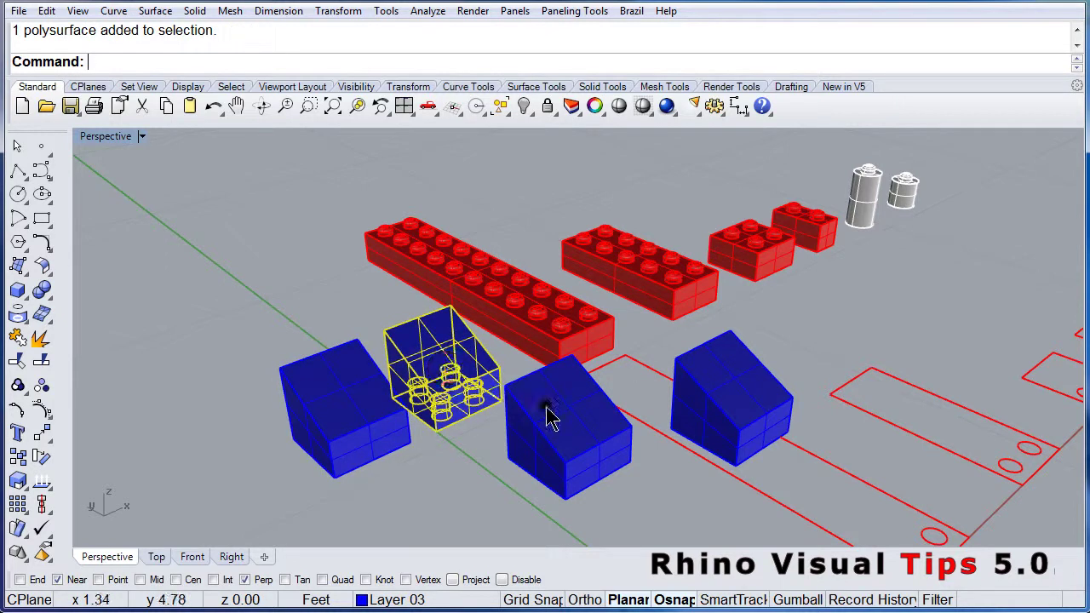
click(549, 416)
click(707, 409)
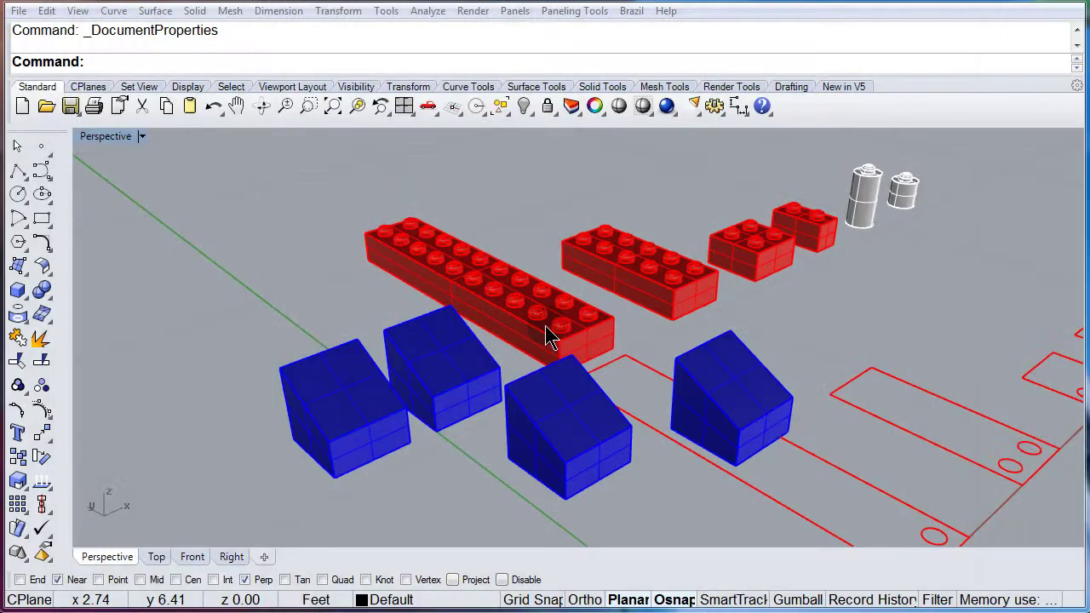
Undo the three block moves so the blue blocks restack
click(253, 188)
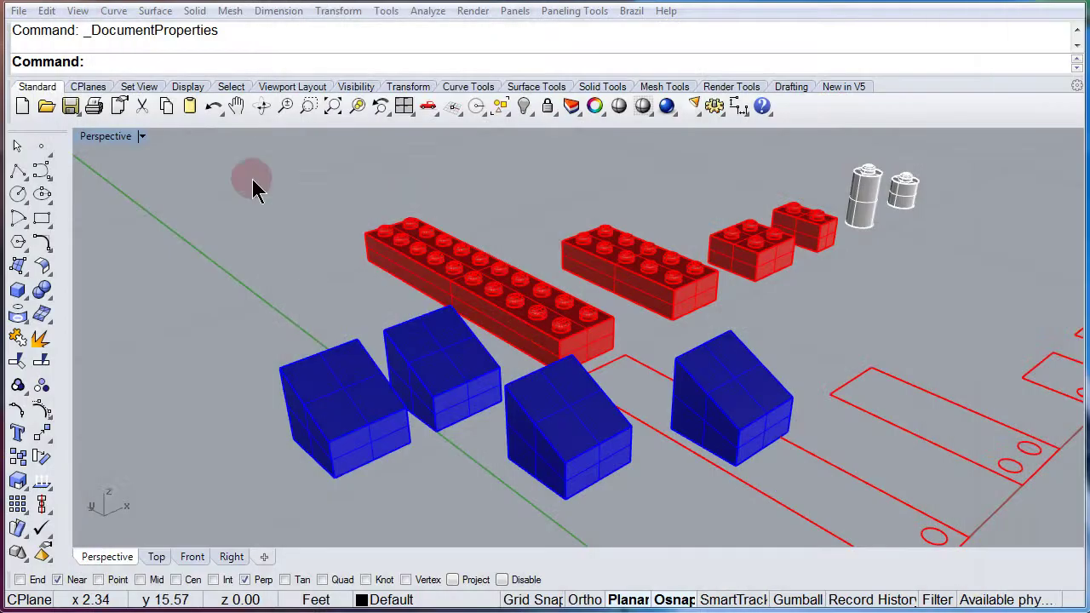
click(212, 108)
click(212, 108)
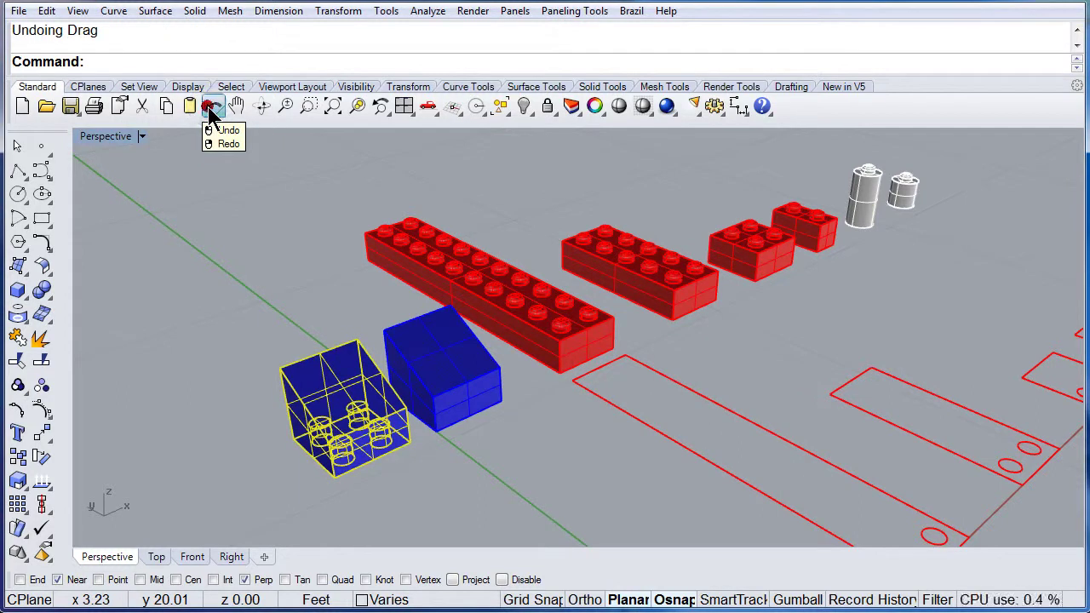
click(212, 108)
Check the restacked blocks in the Selection Menu and leave nothing selected
click(487, 428)
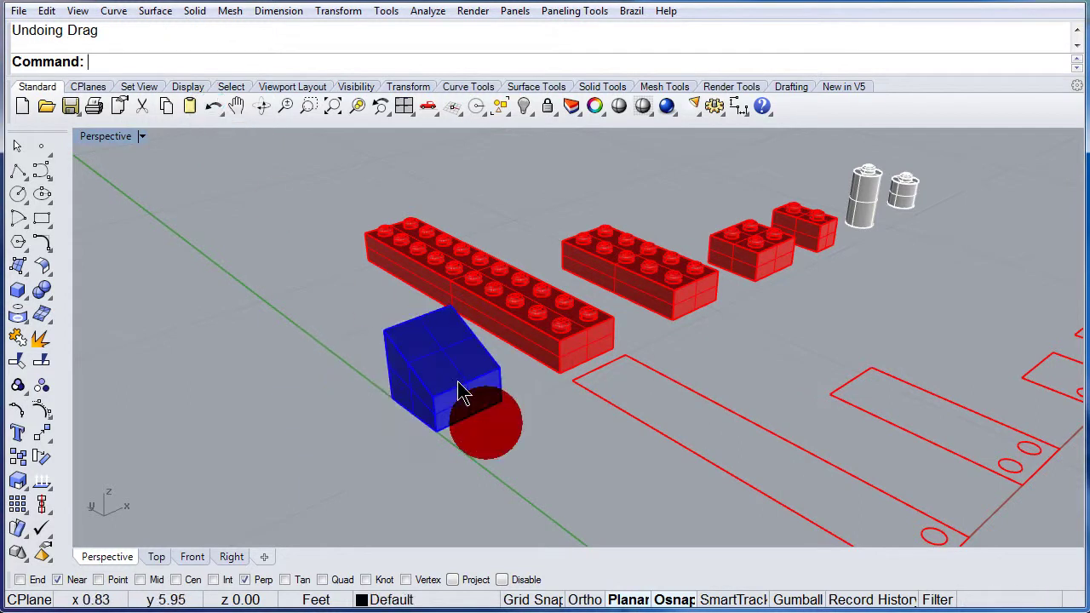
scroll(447, 362, up, 4)
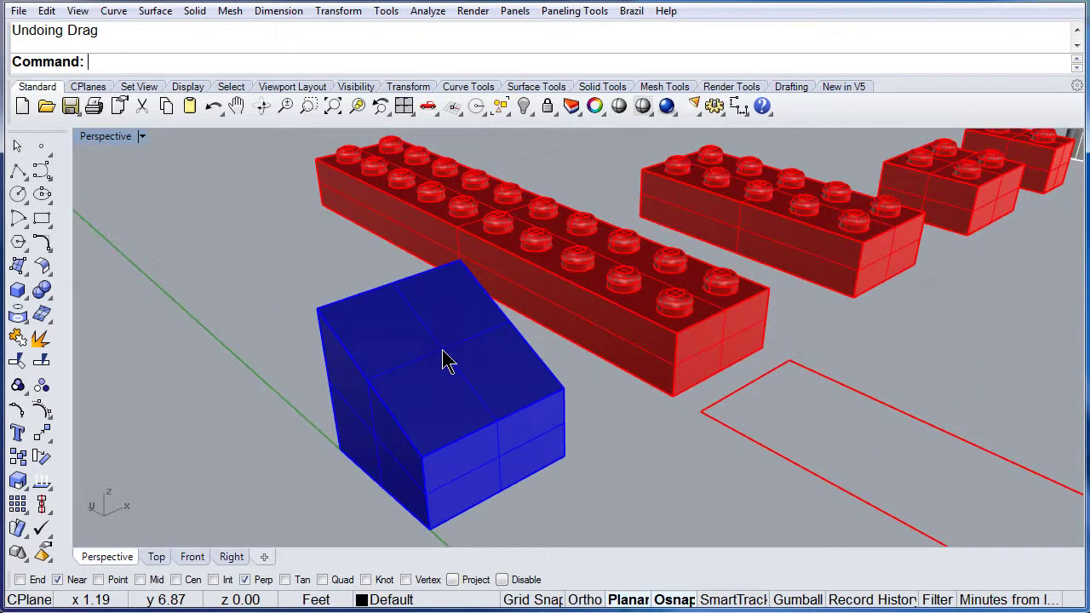
click(447, 362)
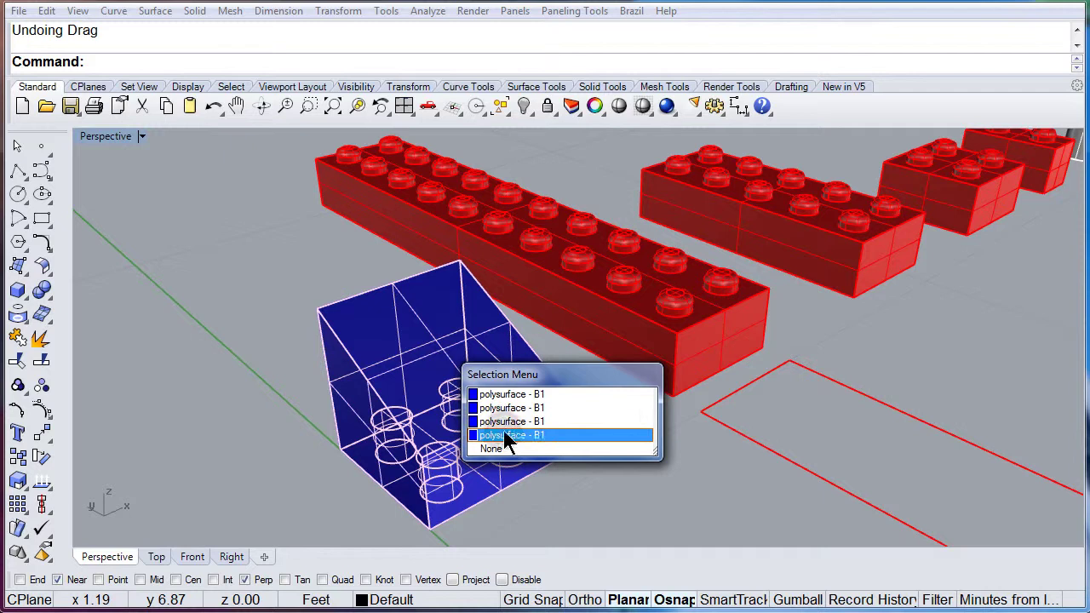
click(492, 449)
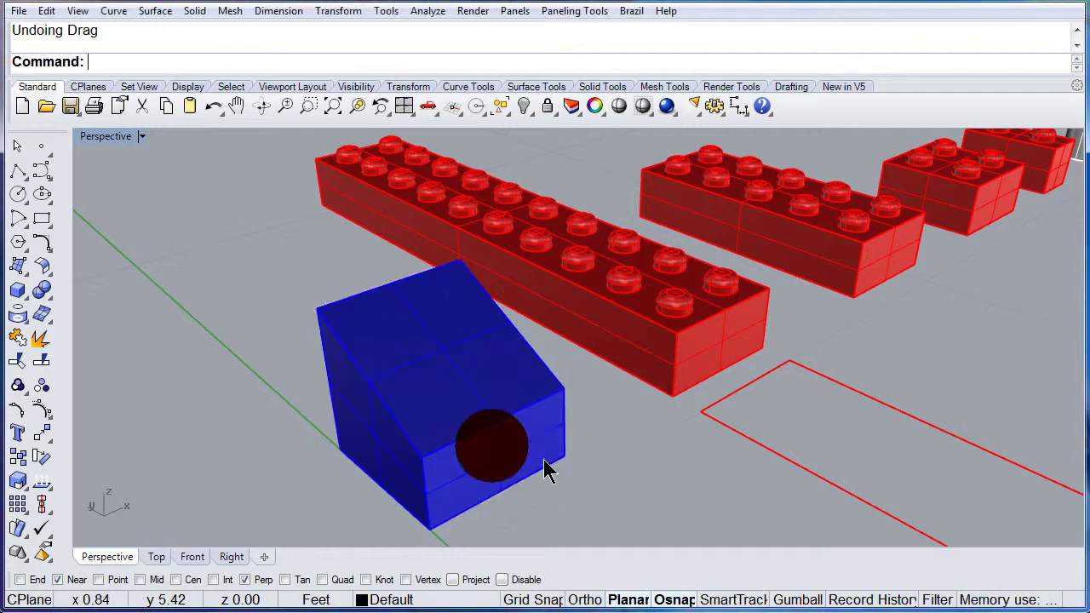
click(619, 478)
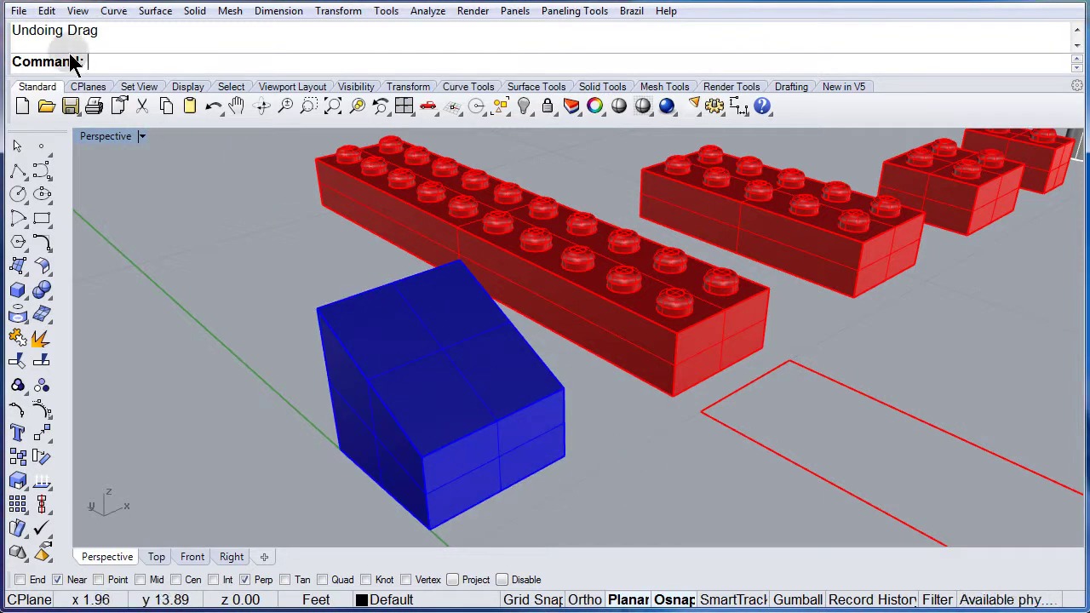
Open File > Properties and navigate to the Rhino Options > Selection Menu page
click(19, 12)
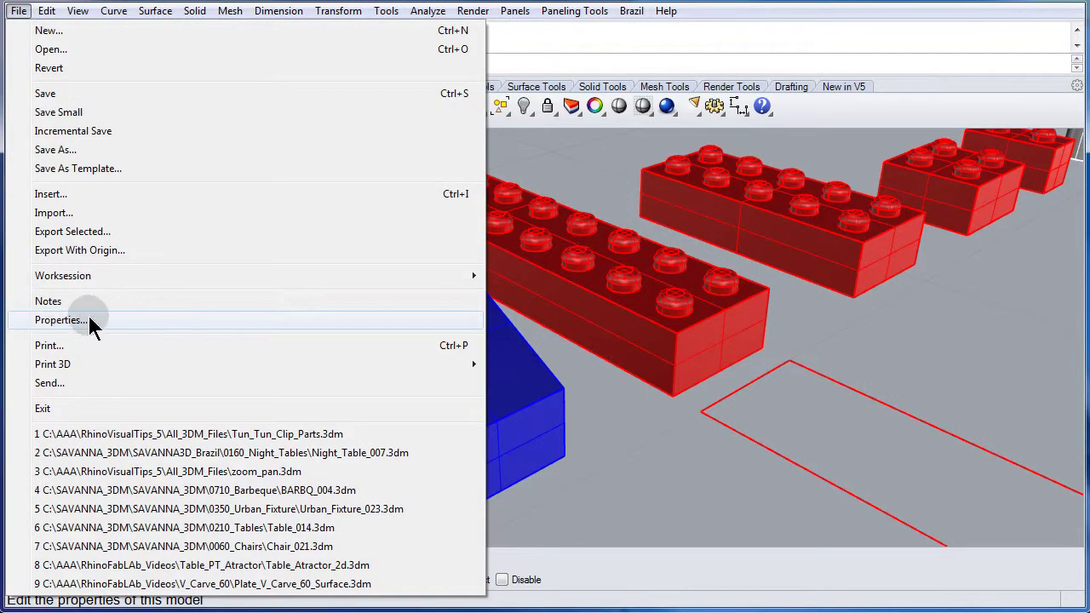
click(61, 321)
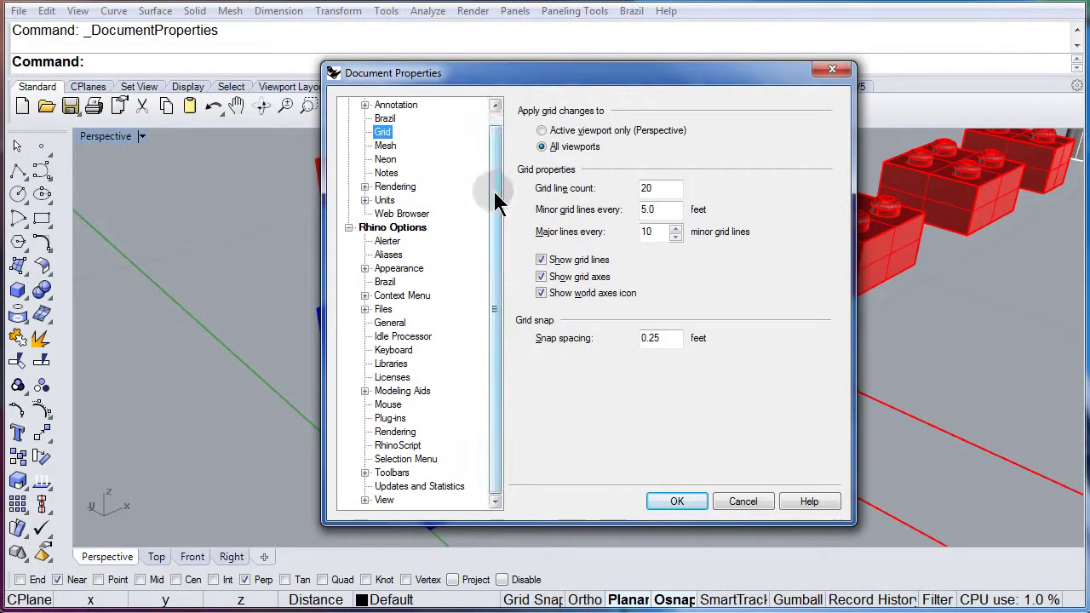
scroll(490, 194, up, 2)
click(348, 104)
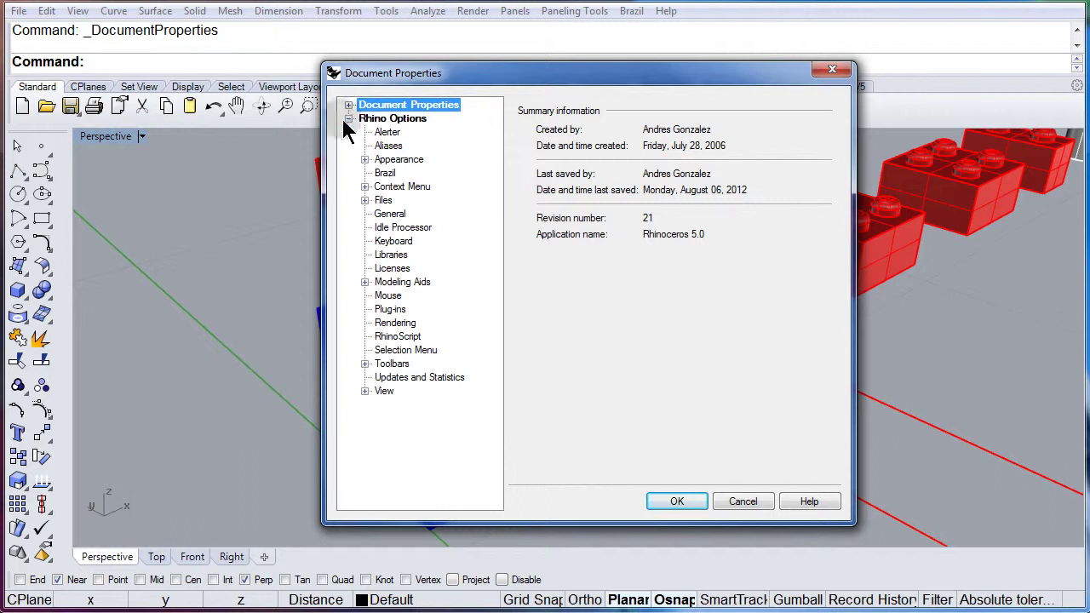
click(347, 119)
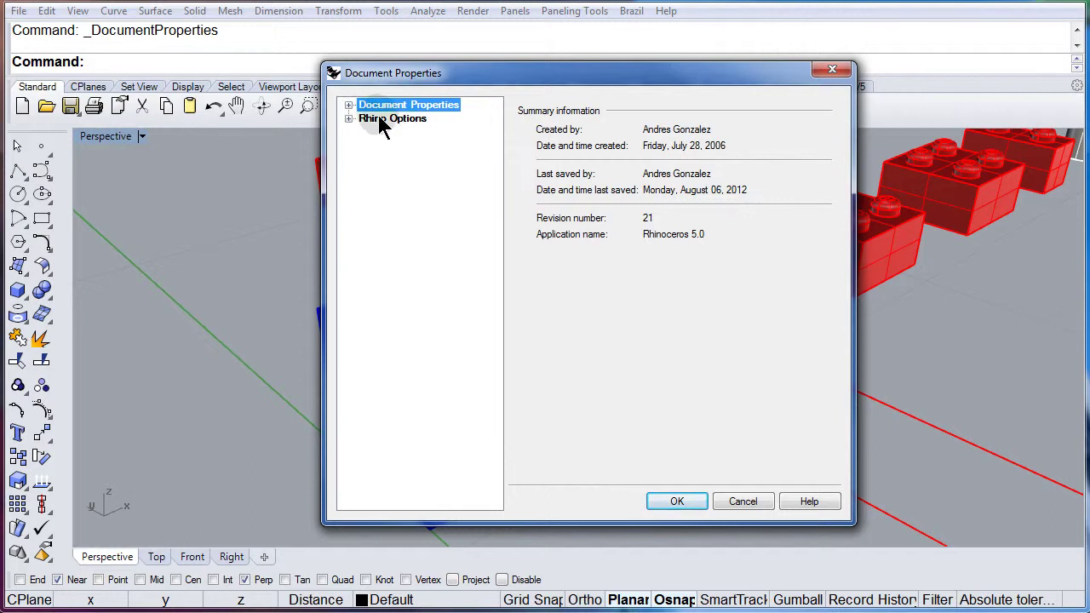
click(347, 117)
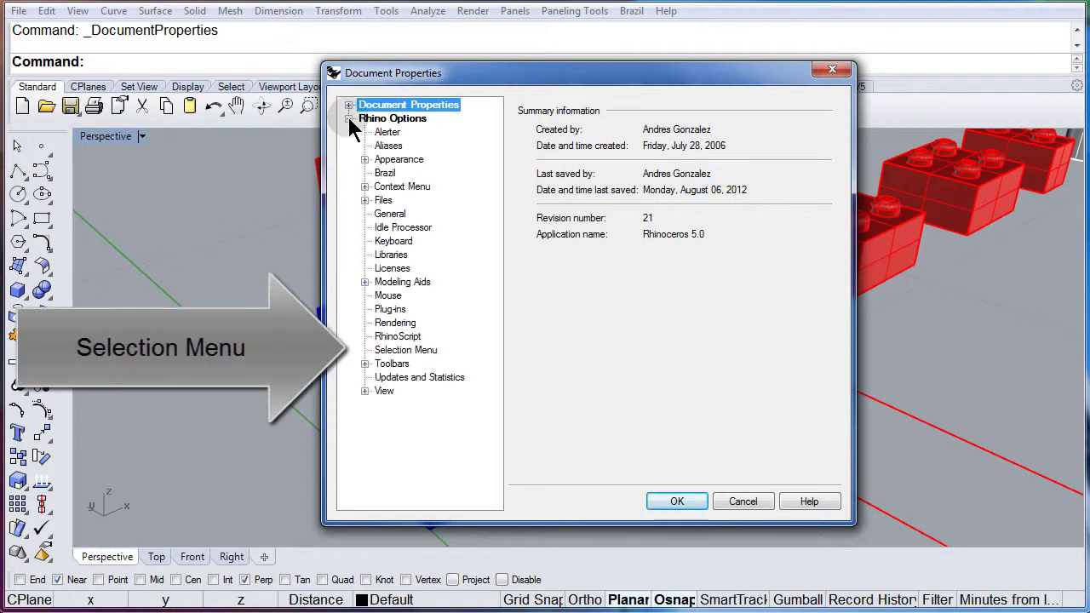
click(390, 350)
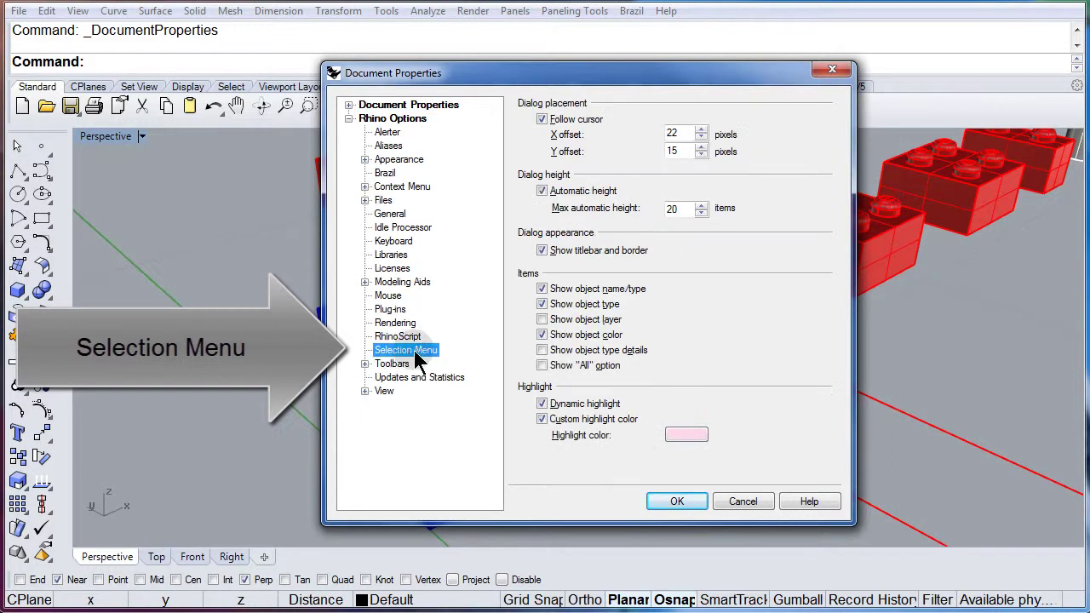
Set the Selection Menu highlight to deep pink, enable Show object layer, and apply
click(686, 435)
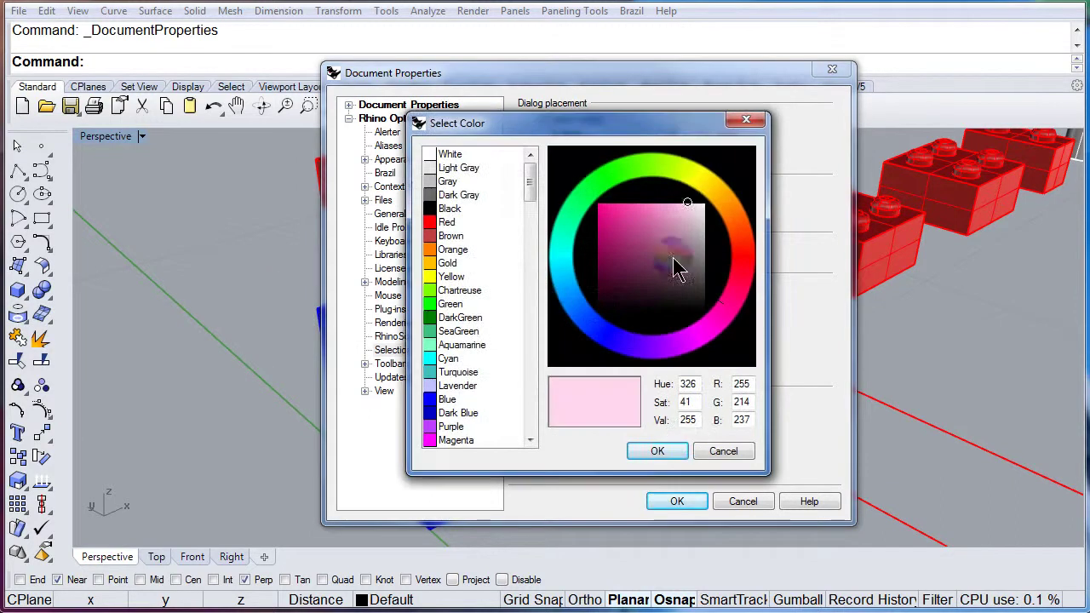
drag(688, 208, 623, 216)
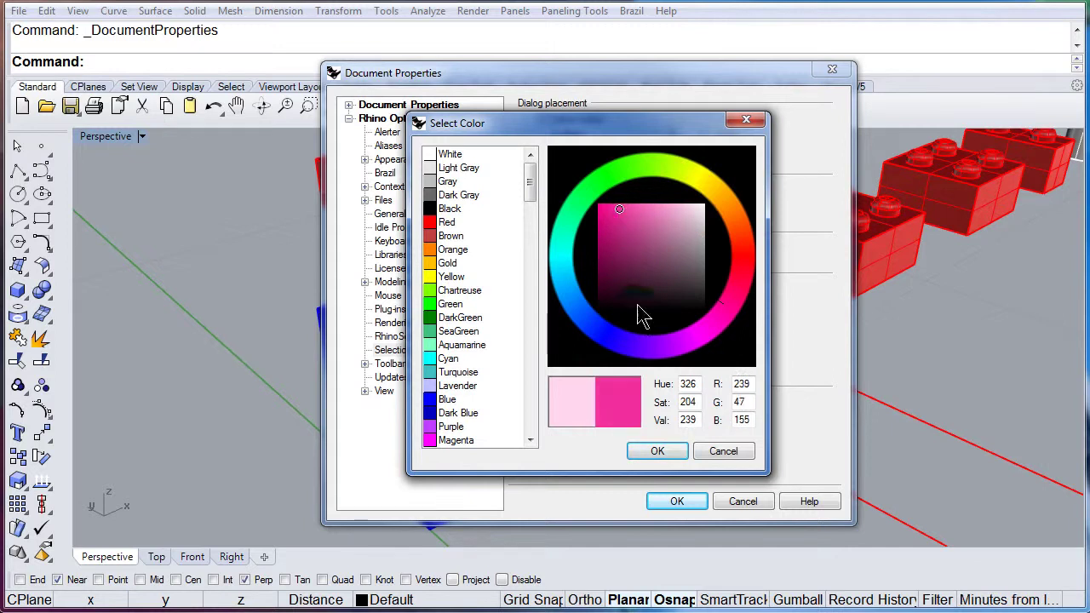
click(656, 453)
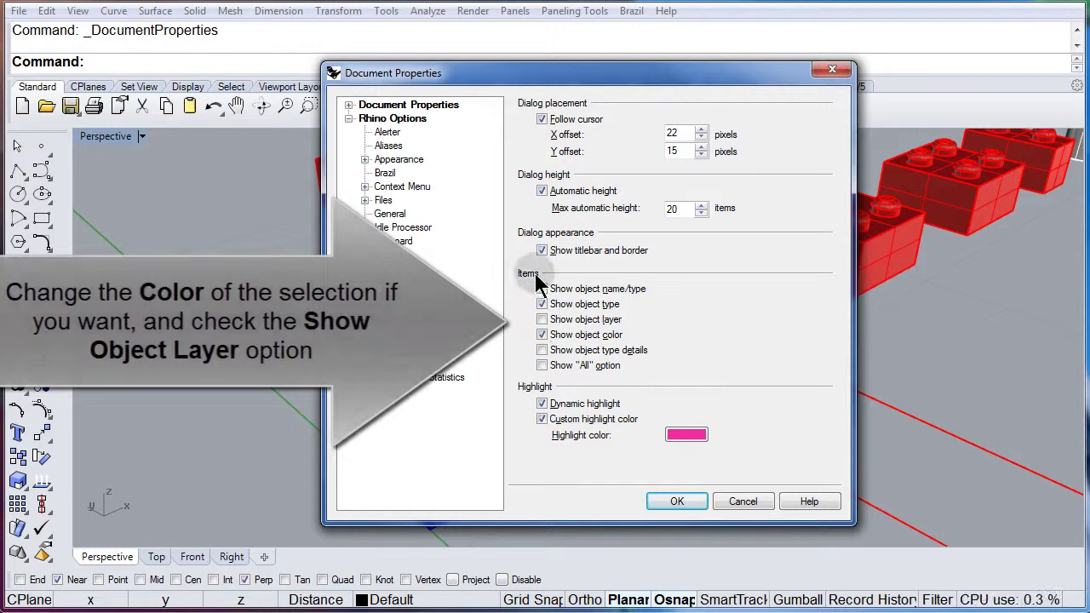
click(542, 319)
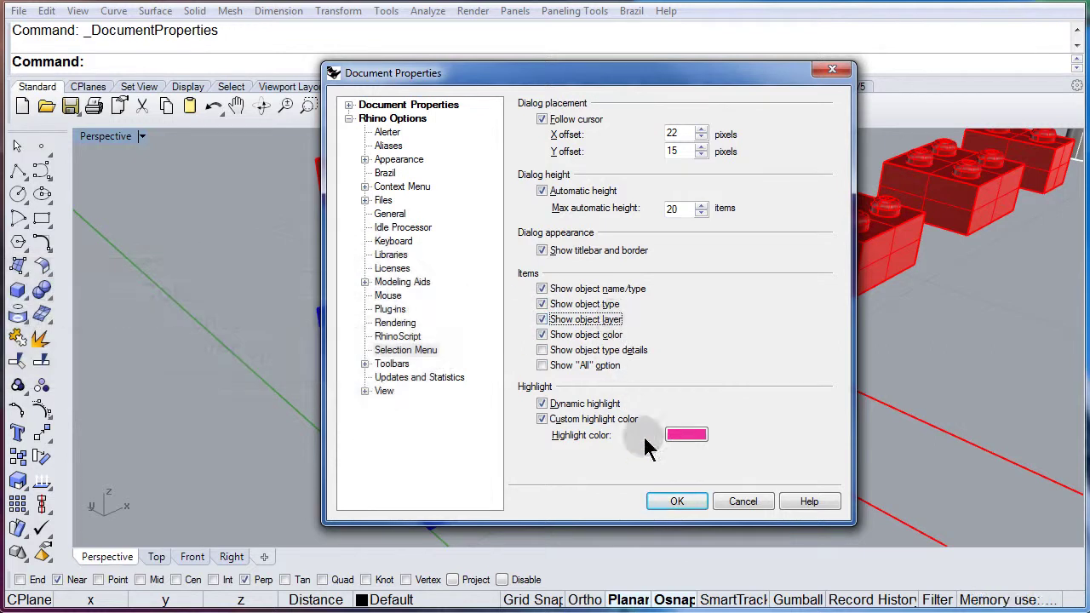
click(668, 498)
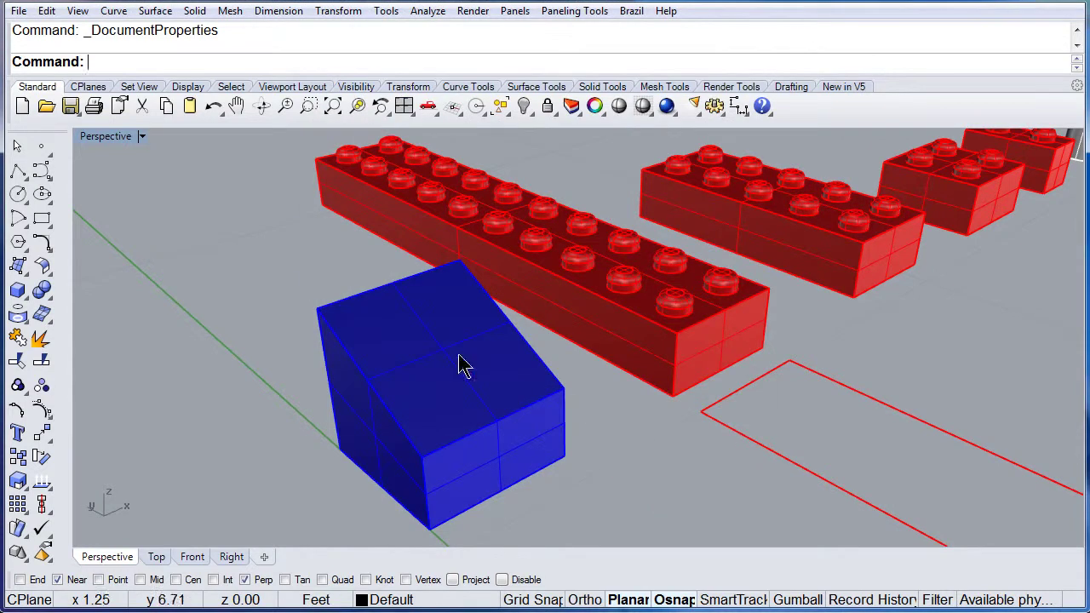
click(450, 360)
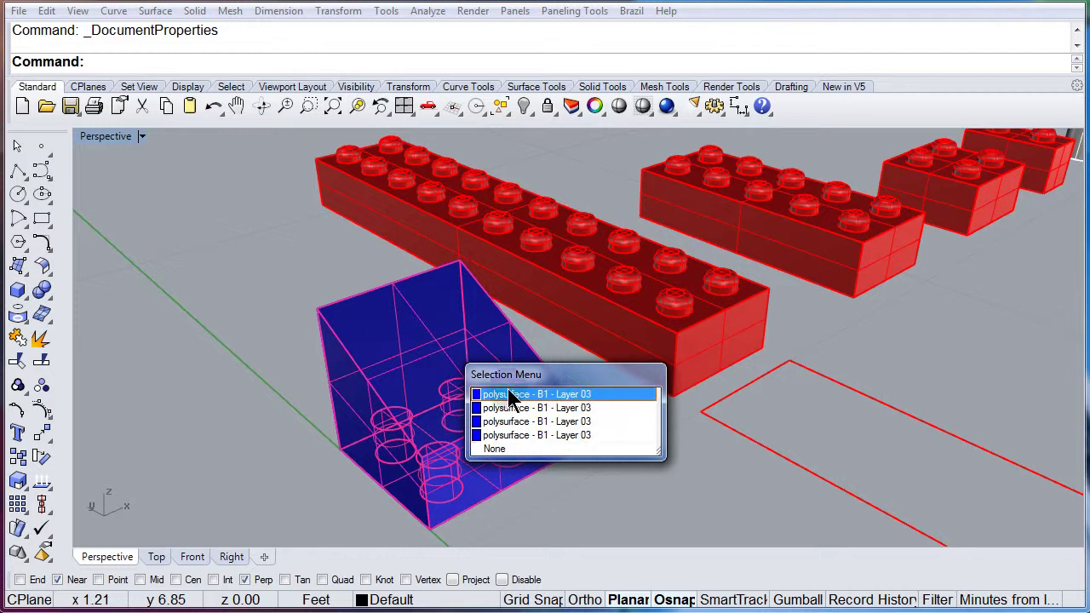
click(508, 423)
drag(460, 360, 669, 373)
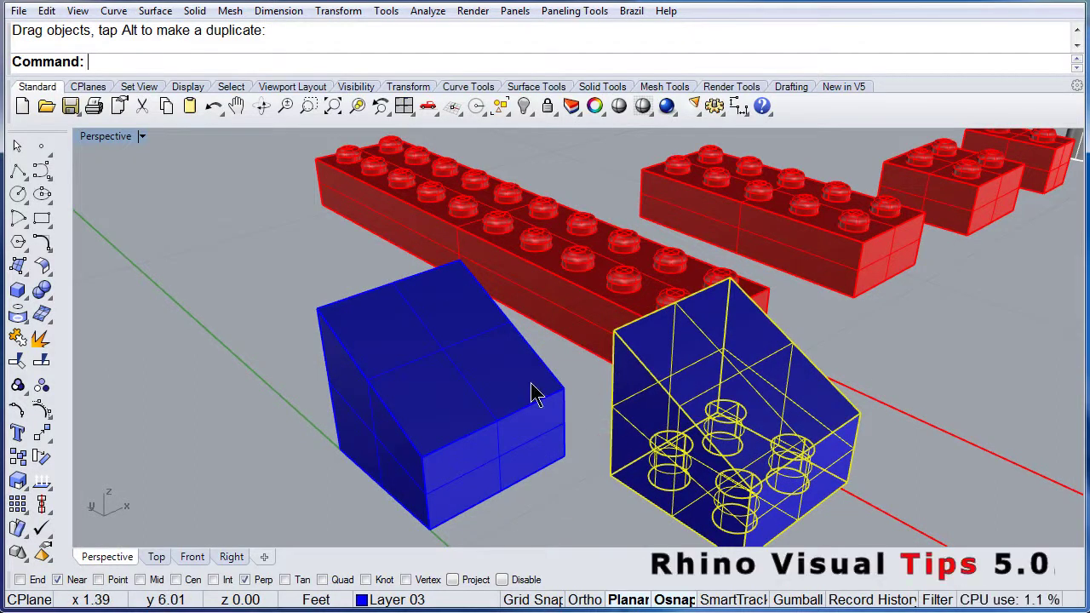
click(214, 109)
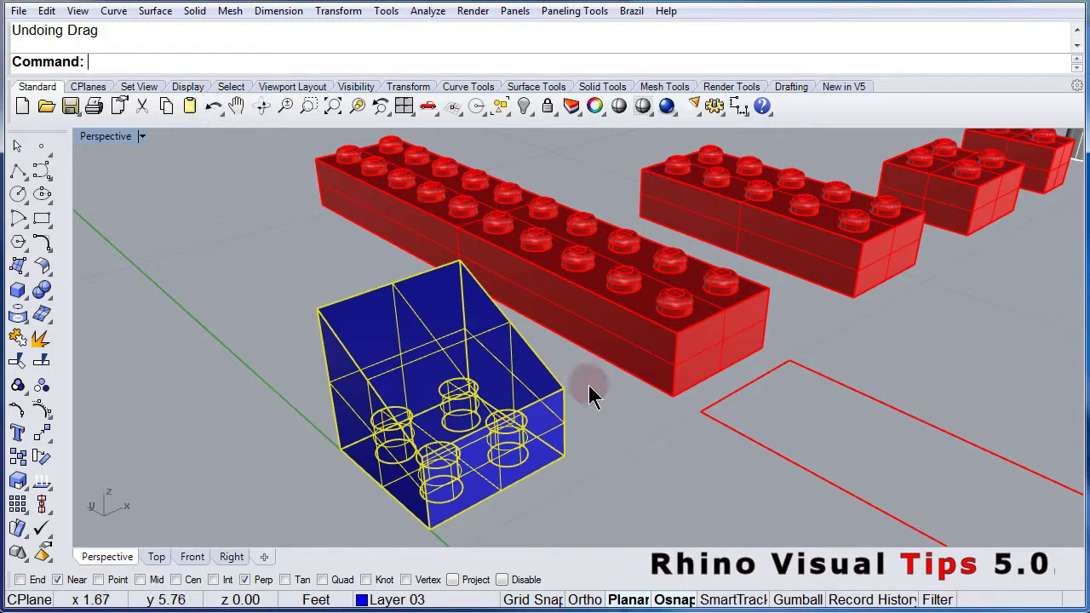